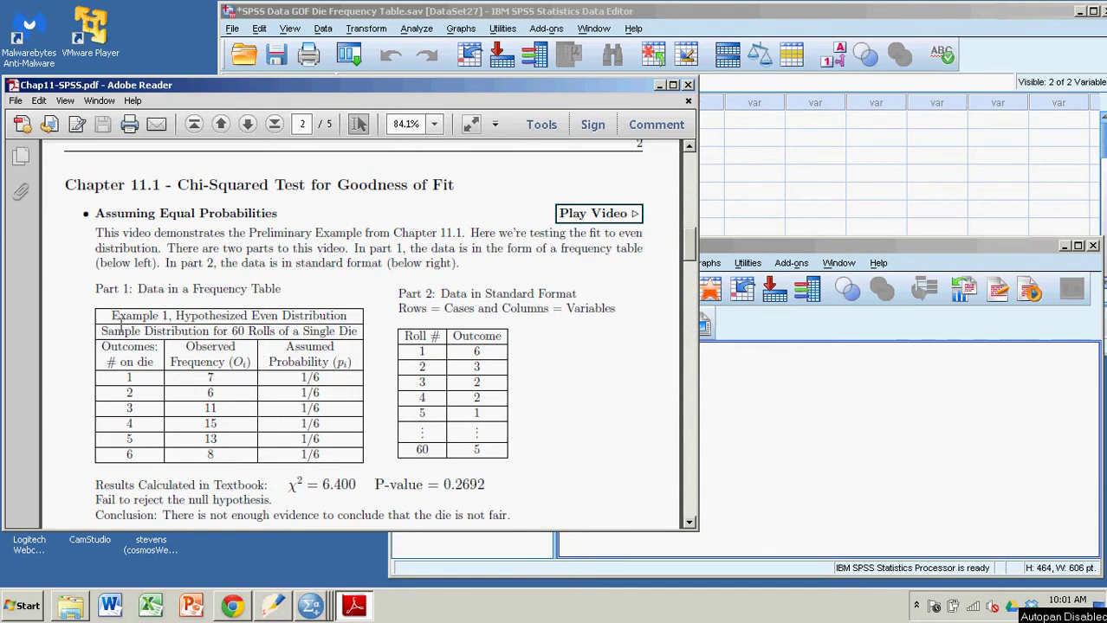
Highlight the textbook's Example 1 table, its die outcomes and the observed frequencies 7 through 15
drag(110, 317, 344, 451)
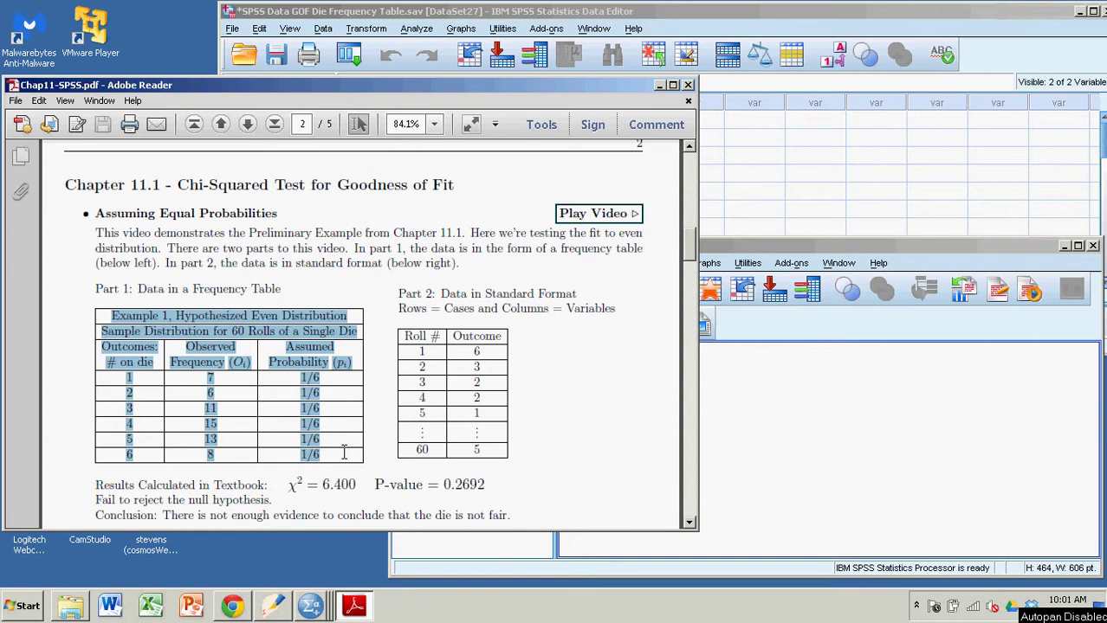
click(145, 376)
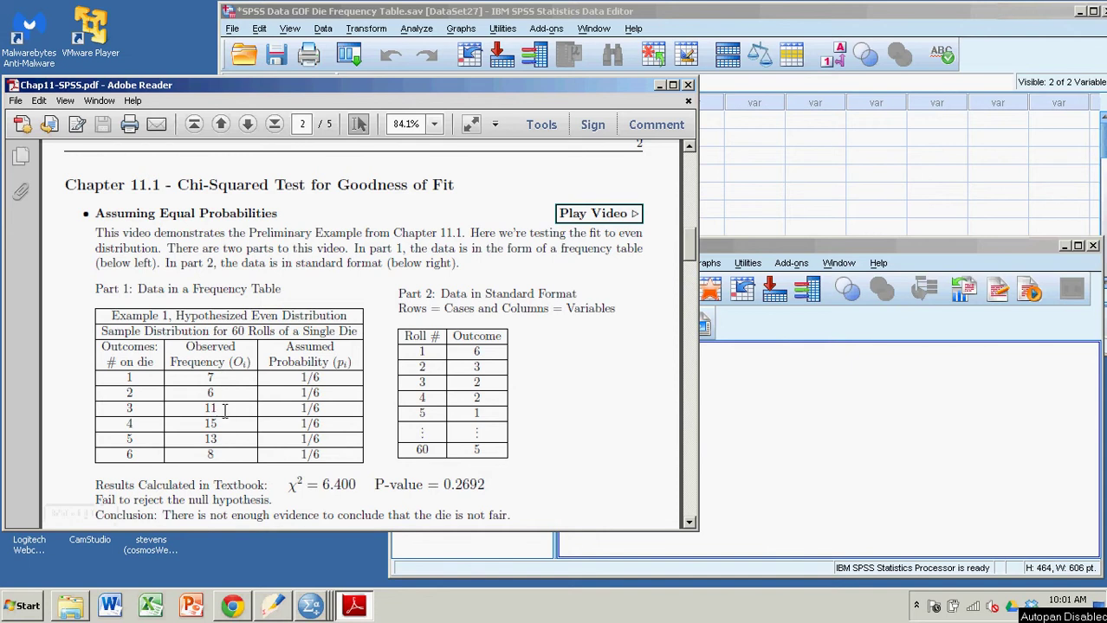
drag(207, 377, 221, 451)
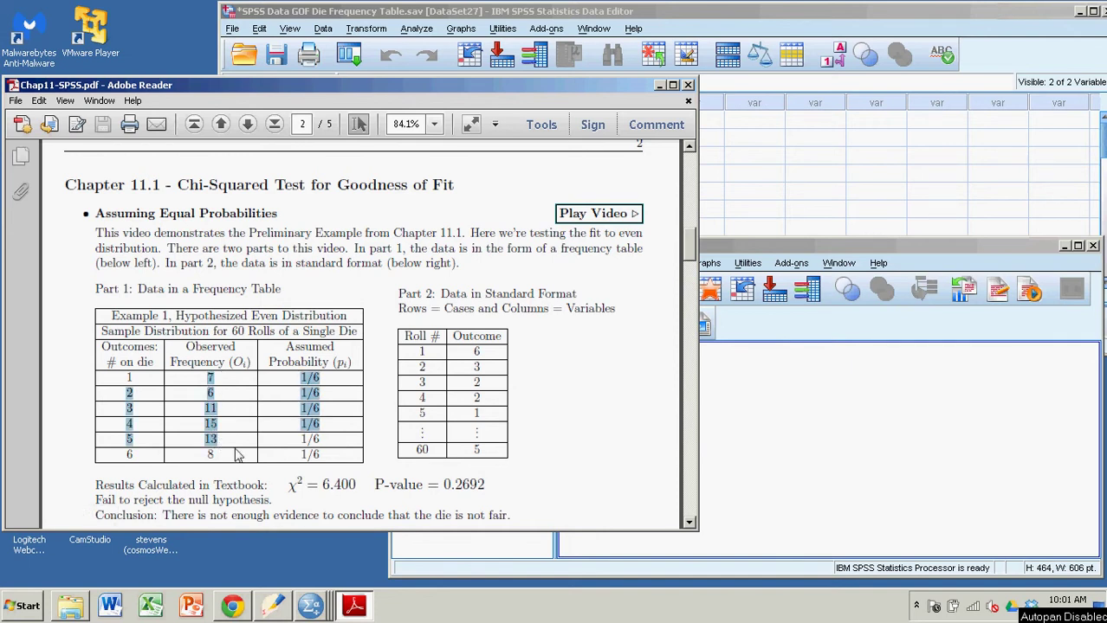
drag(122, 377, 139, 450)
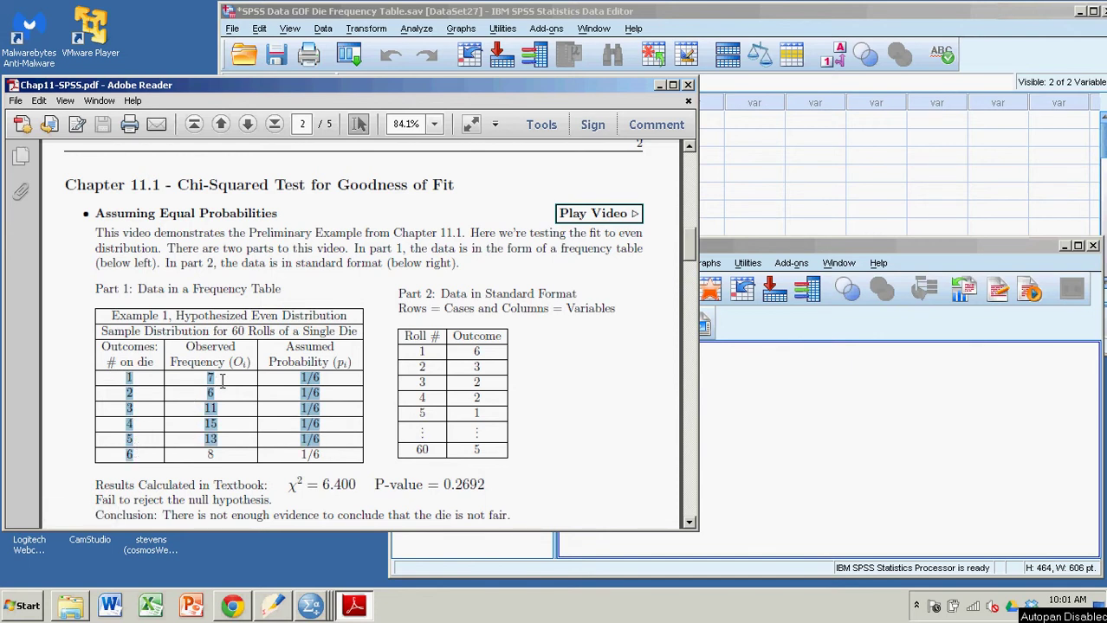
drag(215, 381, 241, 457)
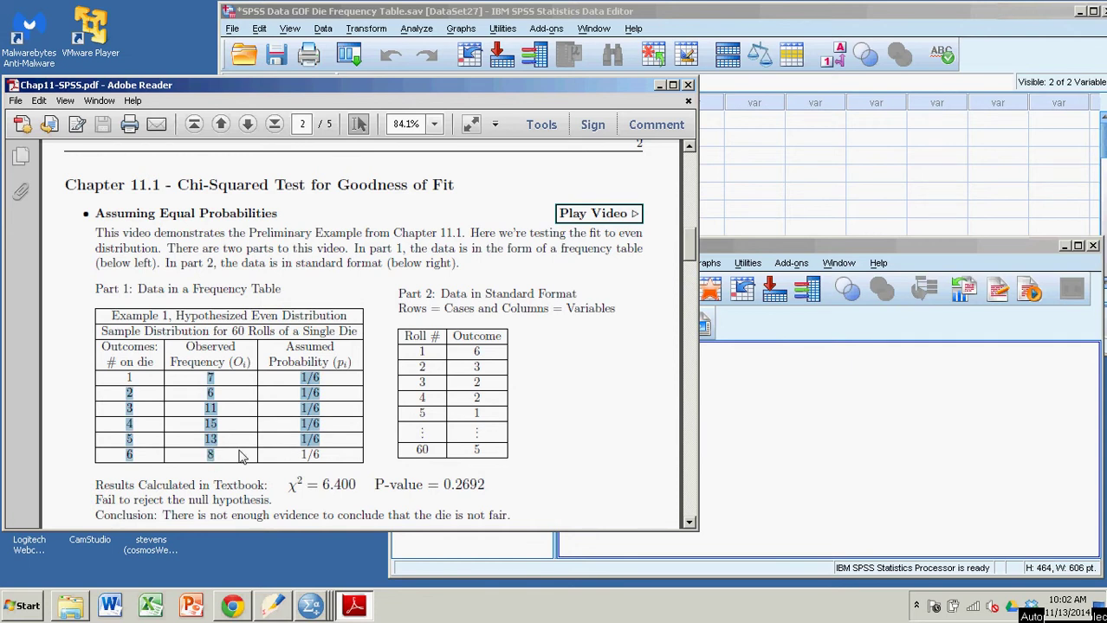
Highlight the 1/6 expected probabilities with the observed frequencies, then the whole Example 1 table
click(326, 412)
drag(301, 378, 324, 461)
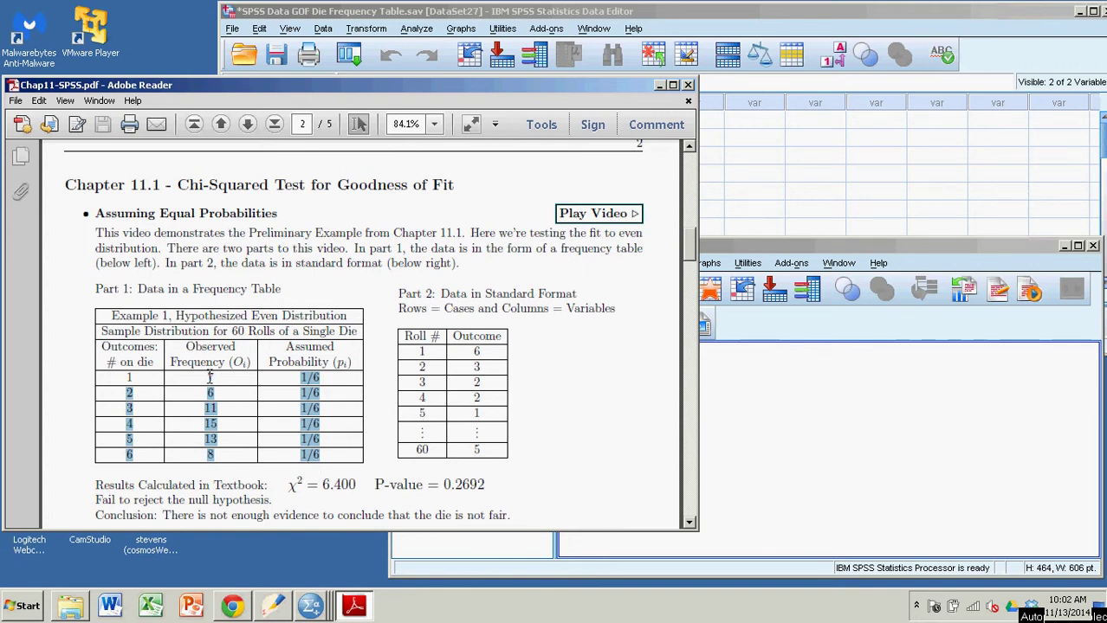
drag(310, 468, 214, 452)
click(196, 381)
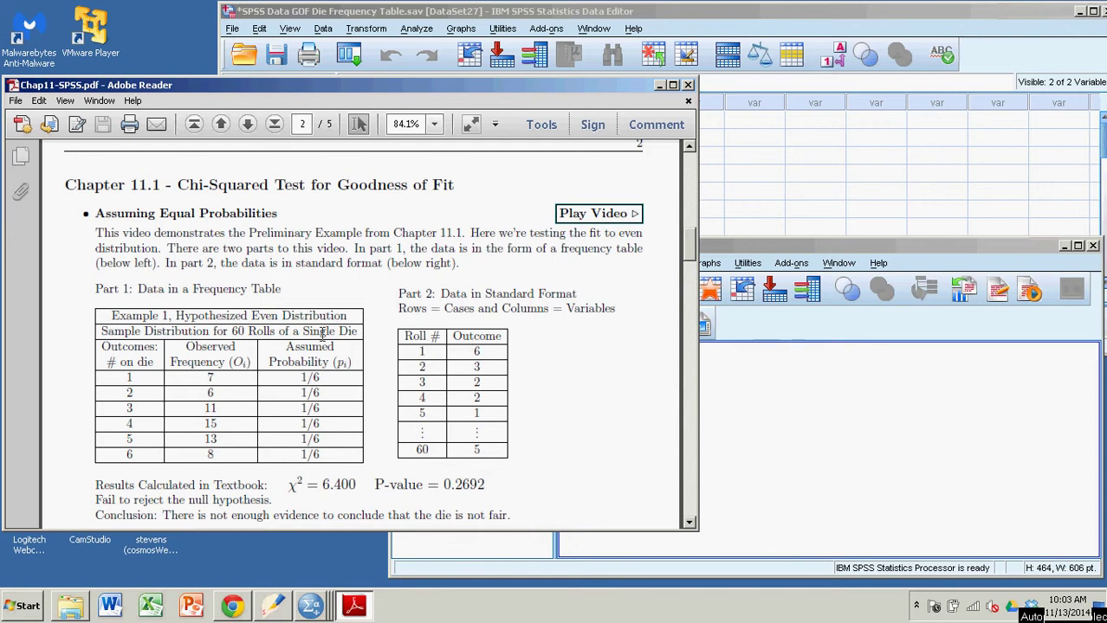
drag(114, 314, 327, 459)
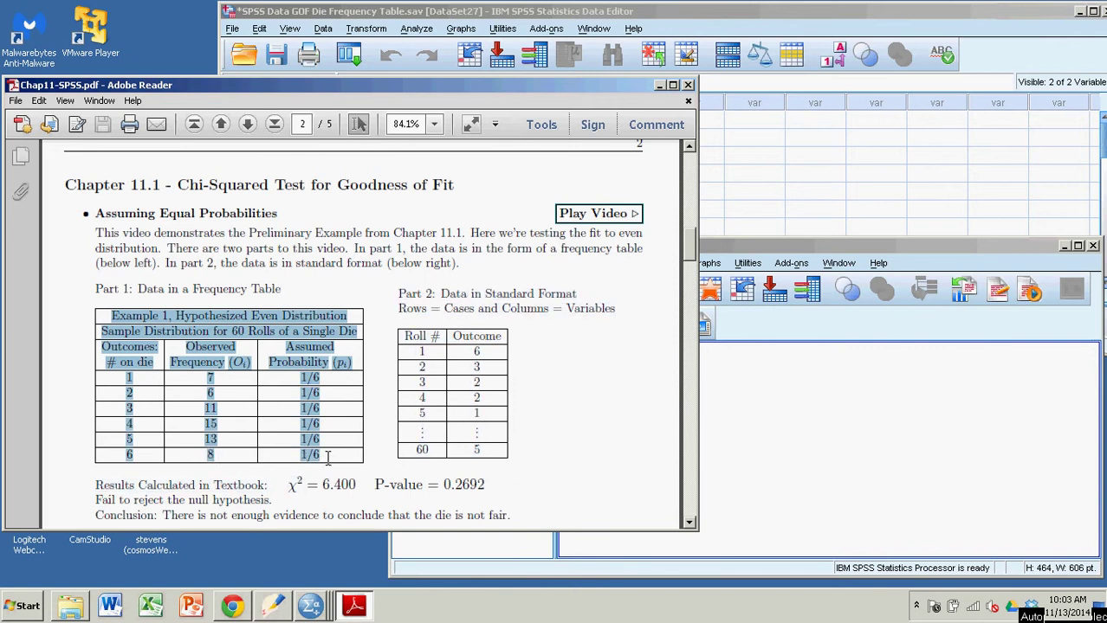
In the SPSS Data Editor, select the Outcome and Count columns, then show Variable View
click(473, 13)
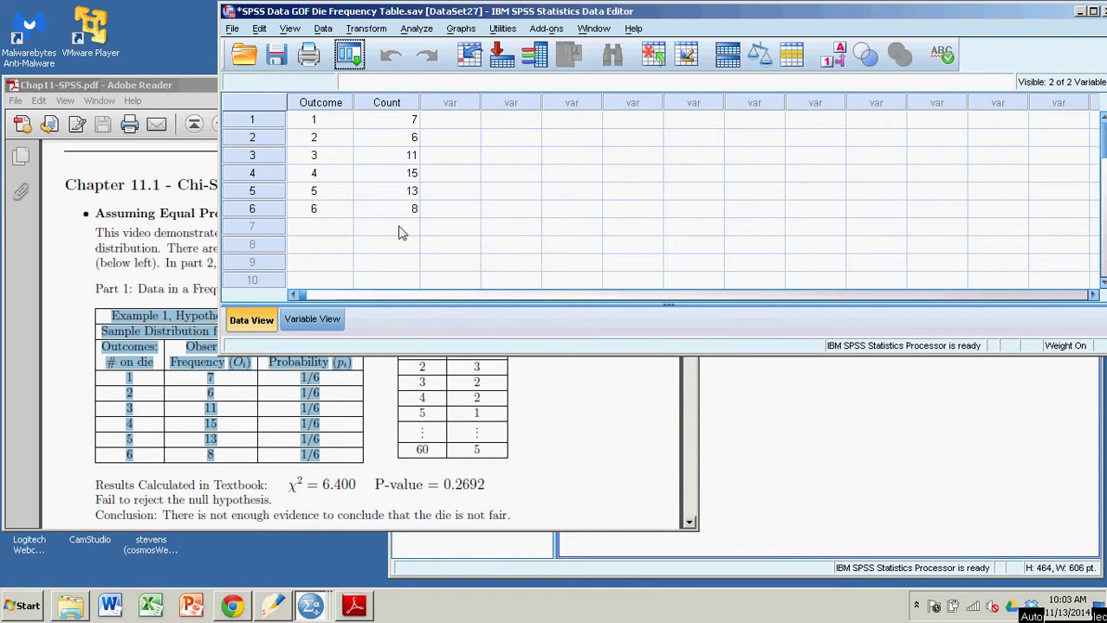
click(335, 106)
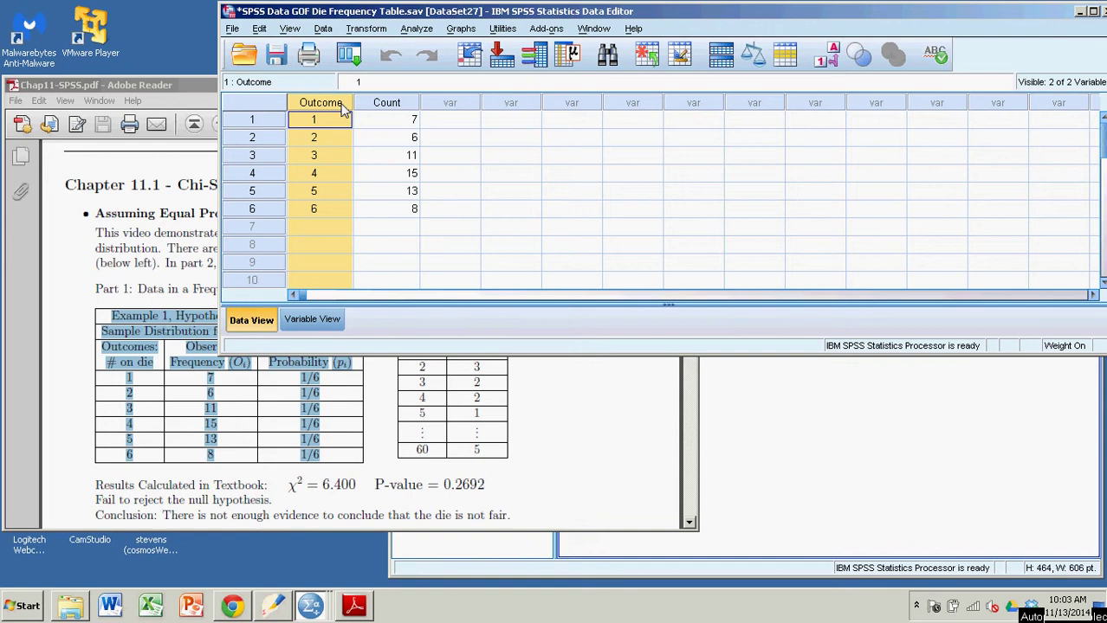
click(379, 106)
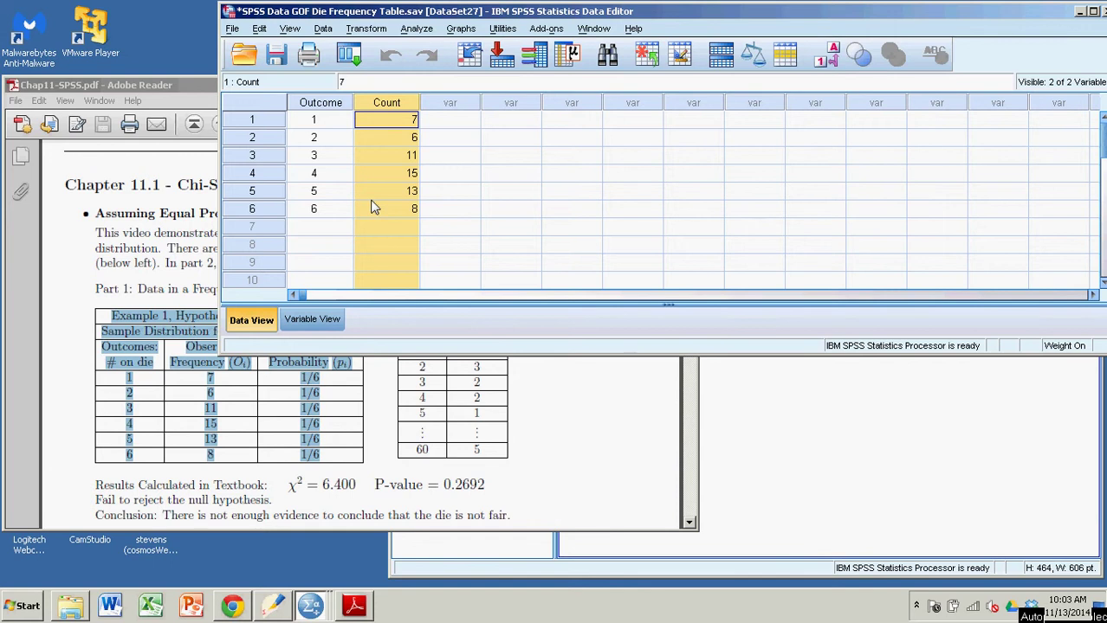
click(326, 104)
click(372, 103)
click(329, 104)
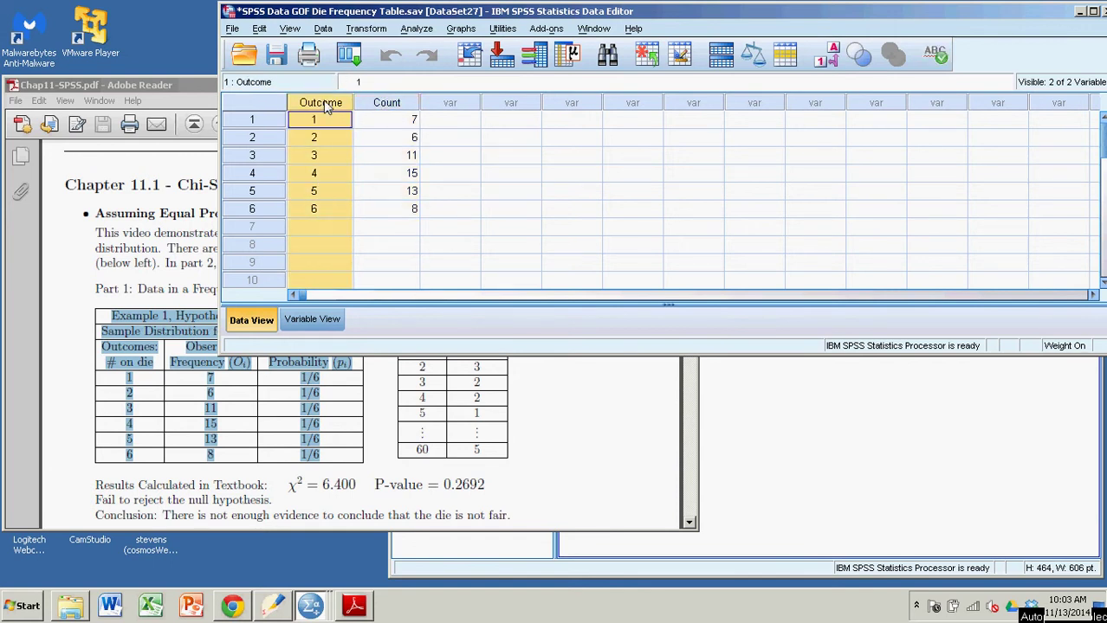
click(392, 104)
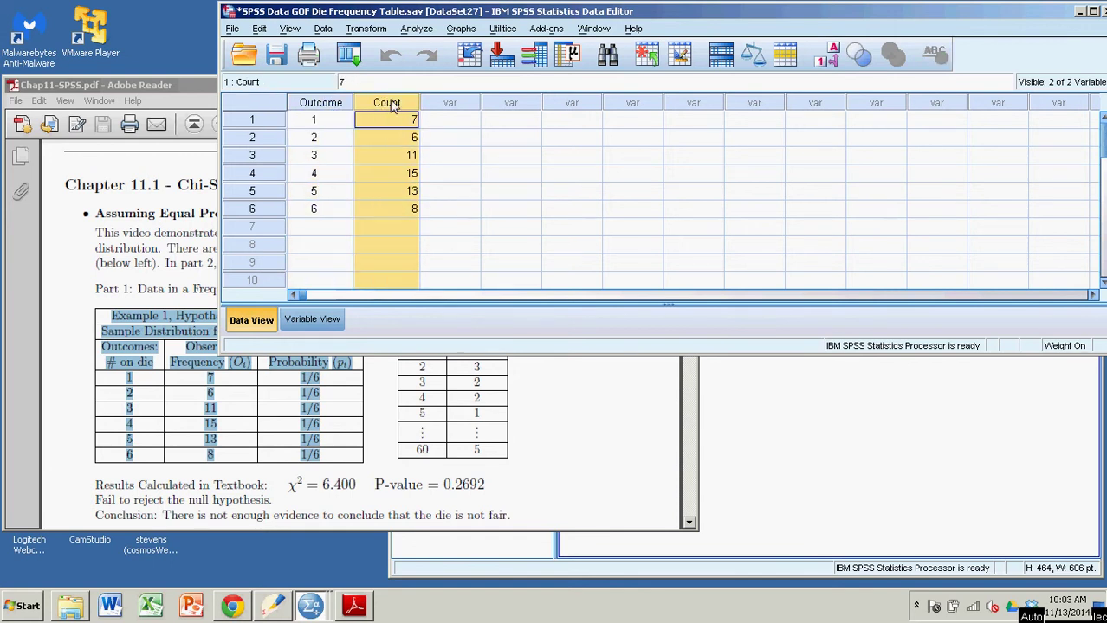
click(336, 106)
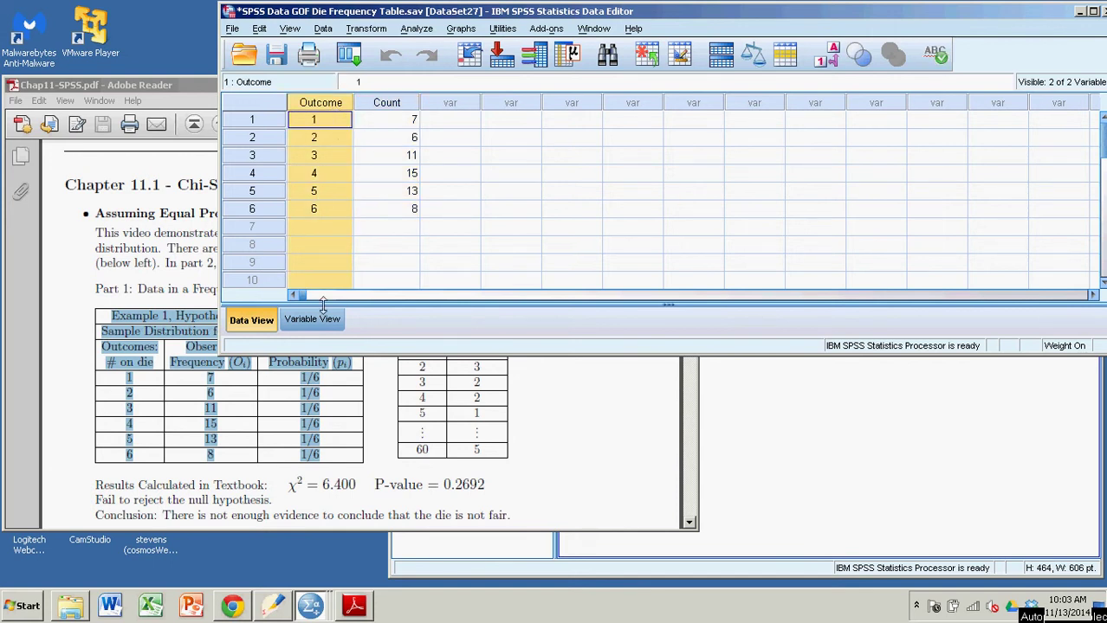
click(311, 320)
click(336, 102)
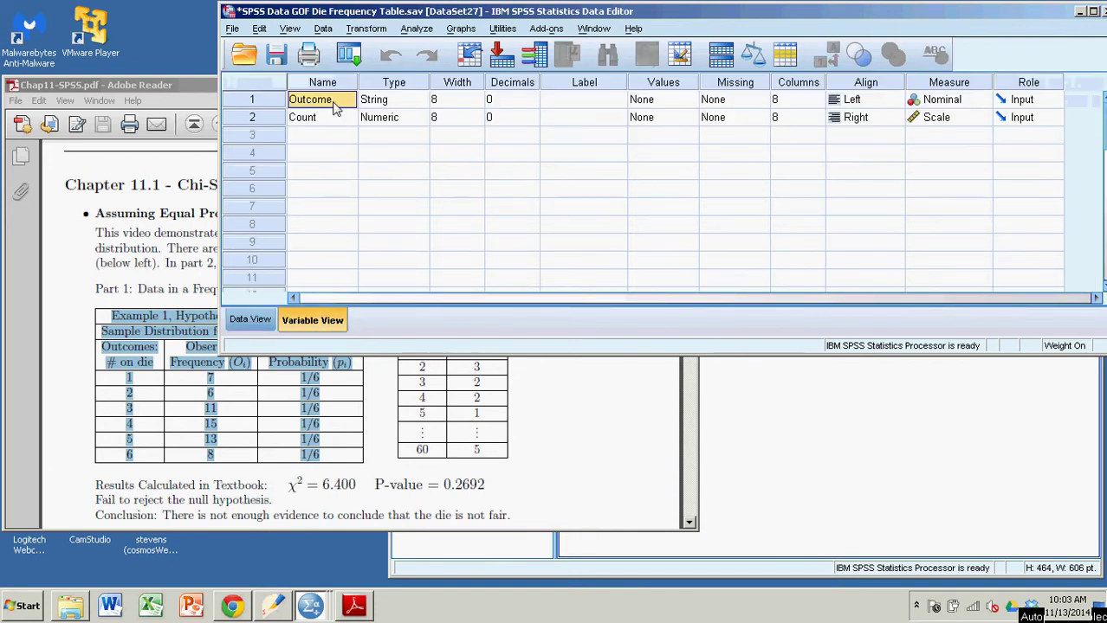
click(410, 103)
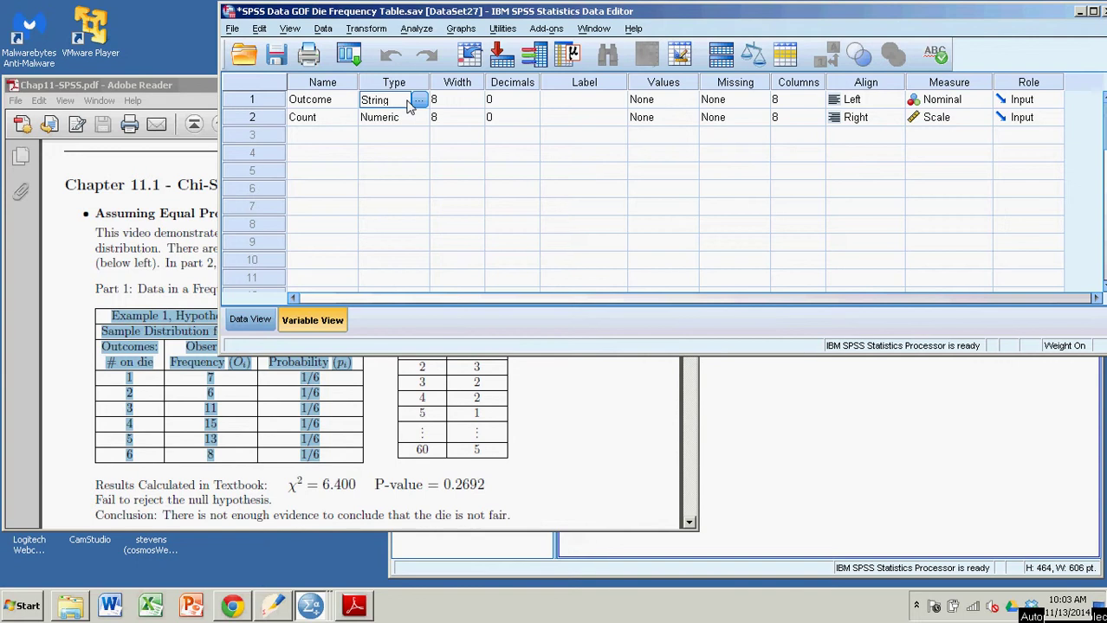
click(419, 101)
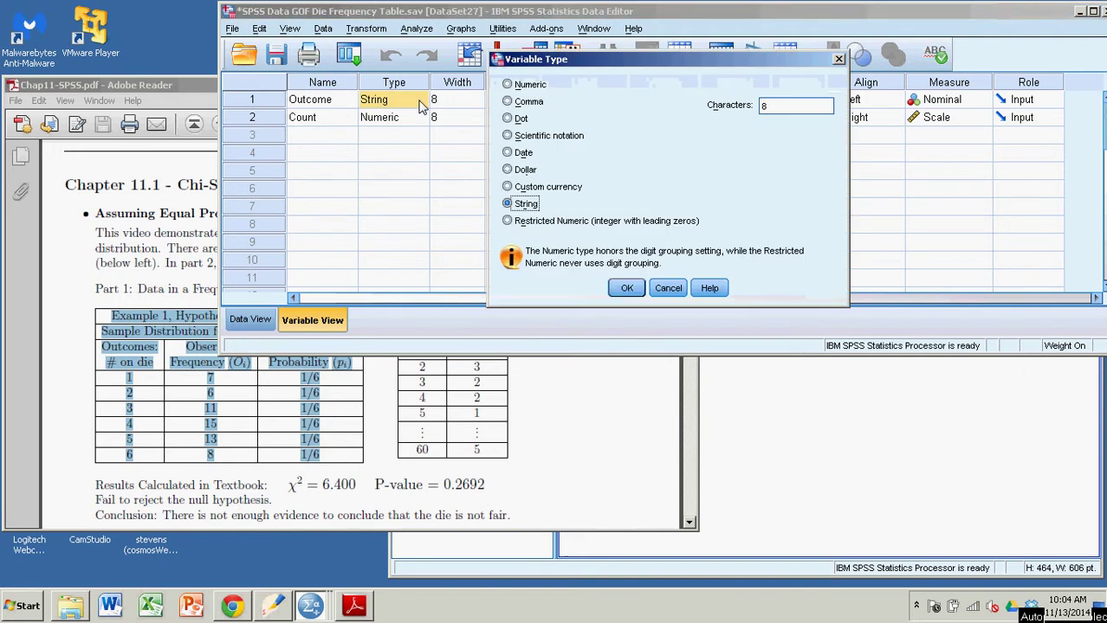
click(507, 85)
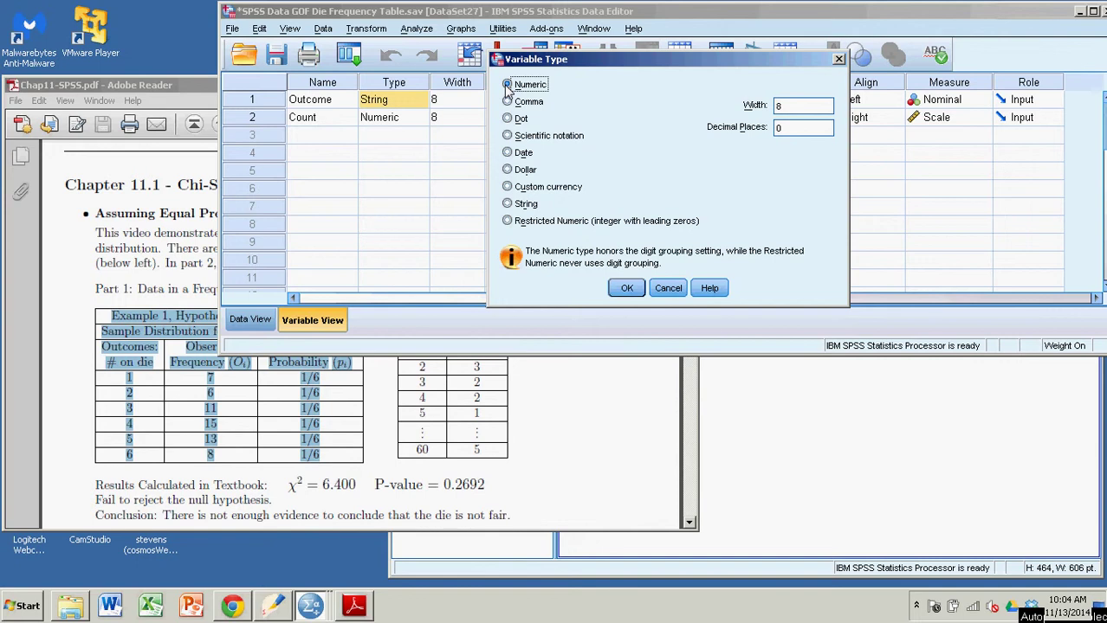
click(508, 204)
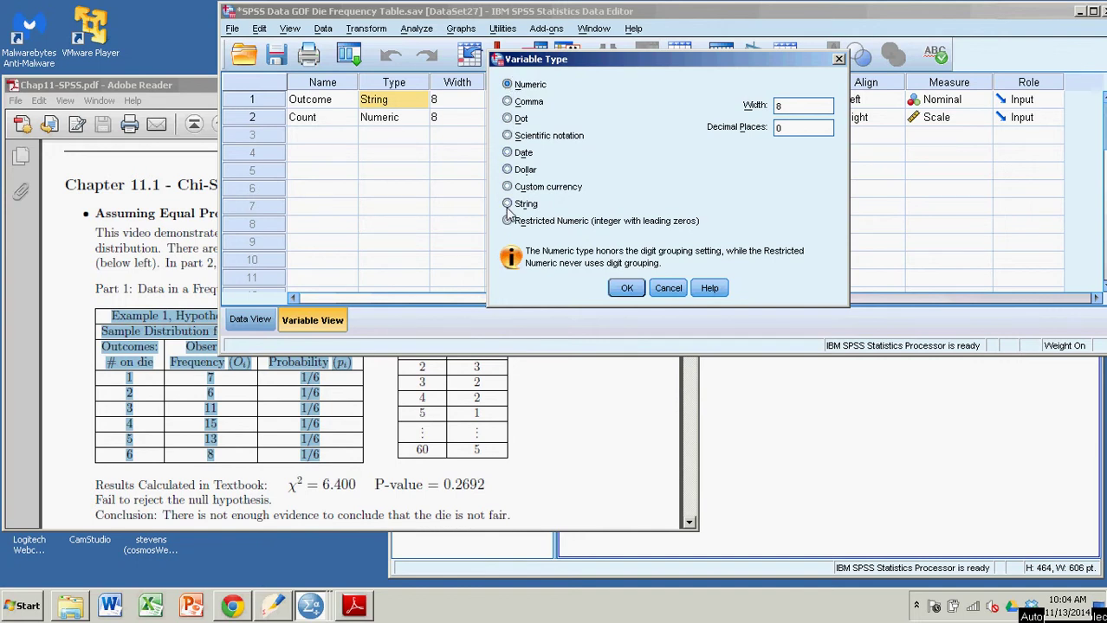
click(616, 289)
Keep Outcome as Nominal and Count as Scale, check both Decimals, and return to Data View
click(952, 102)
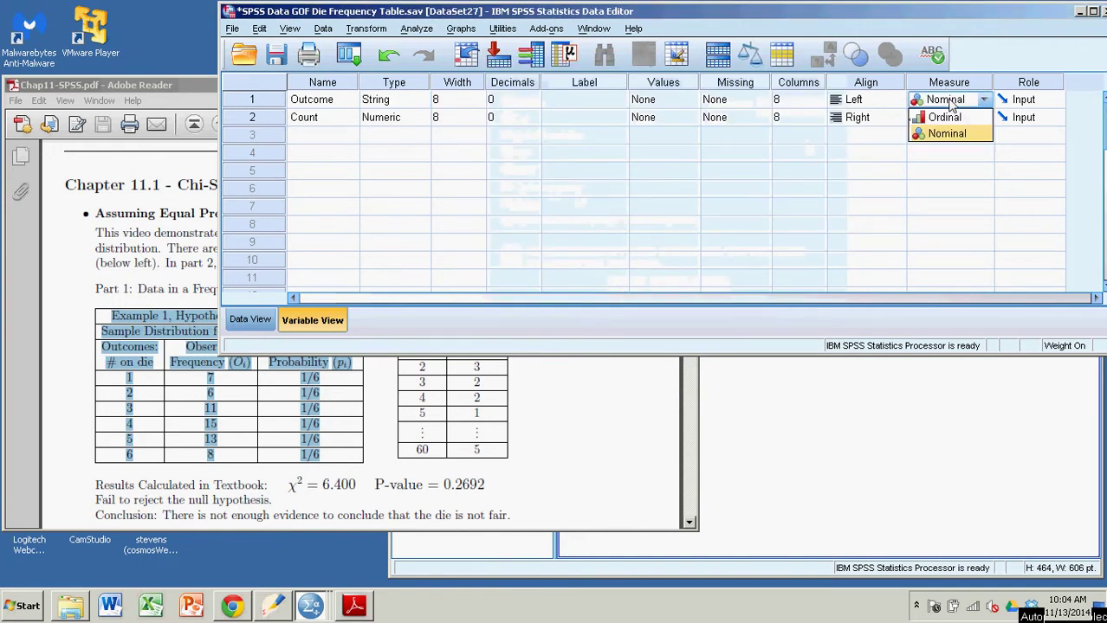
click(948, 135)
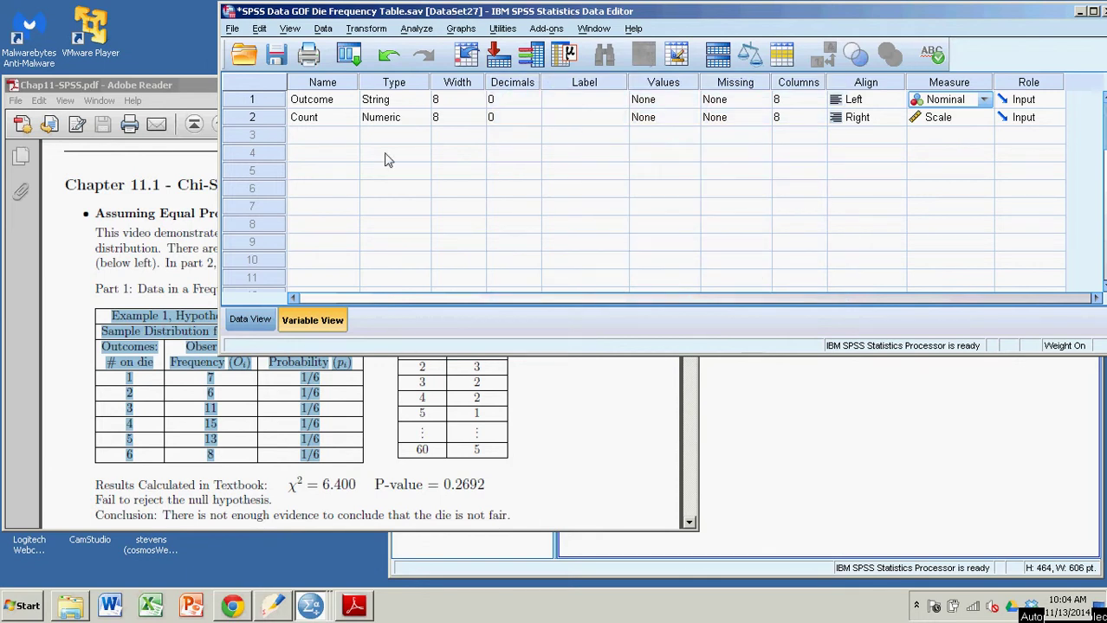
click(339, 122)
click(378, 119)
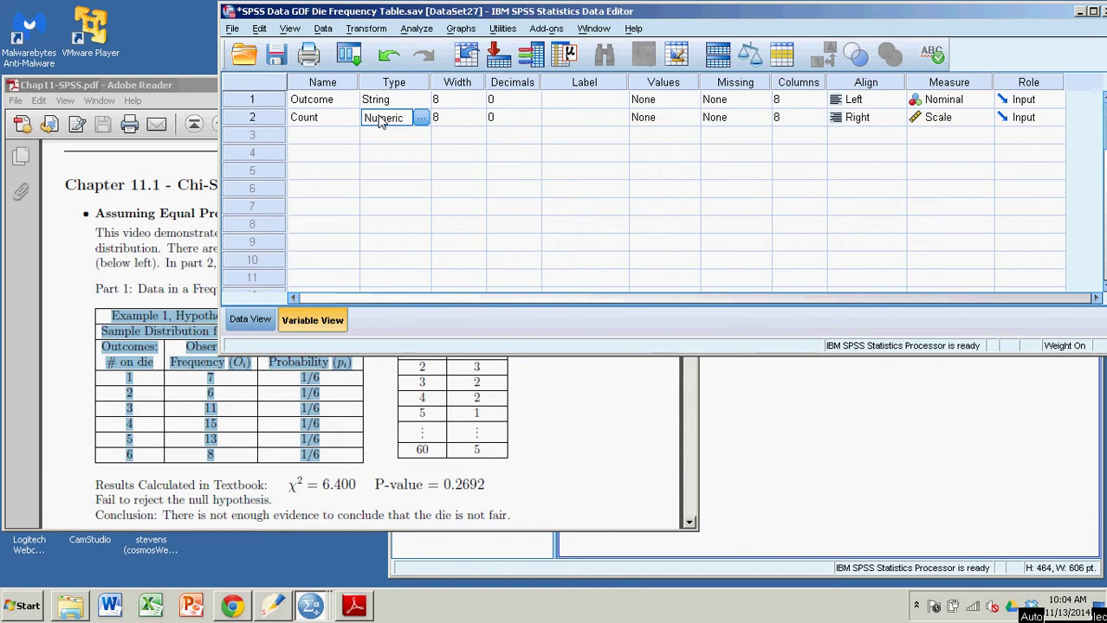
click(958, 118)
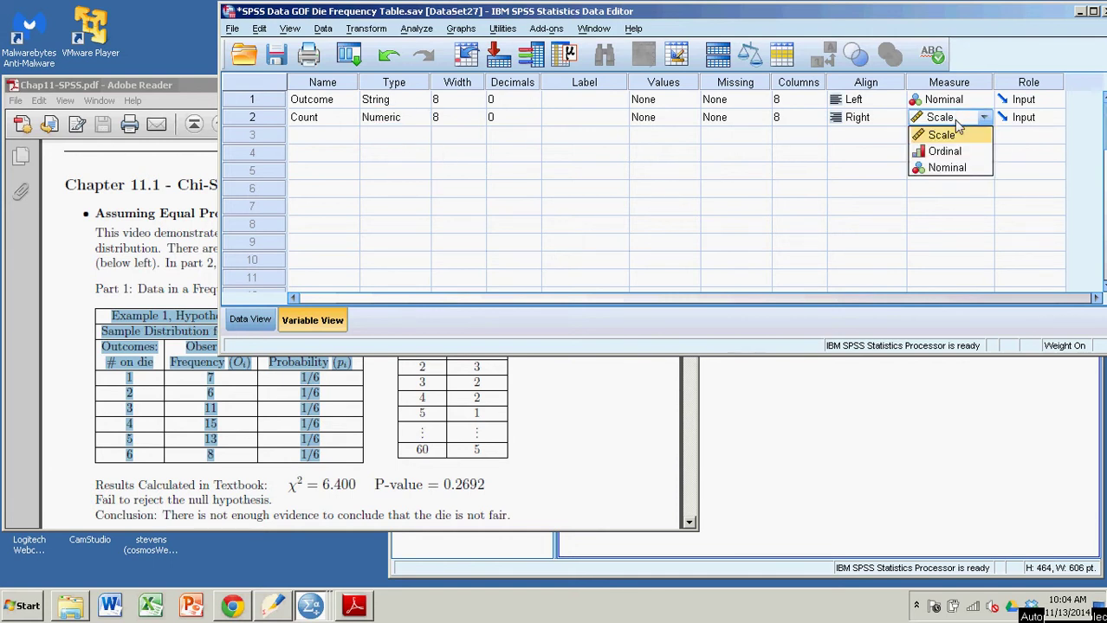
click(953, 138)
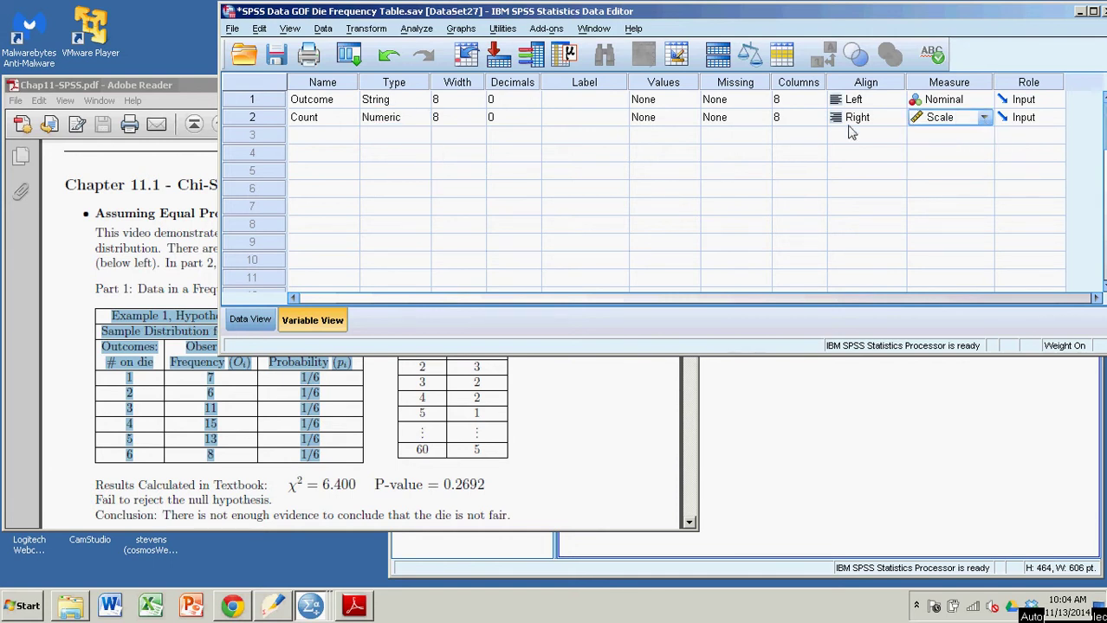
click(518, 102)
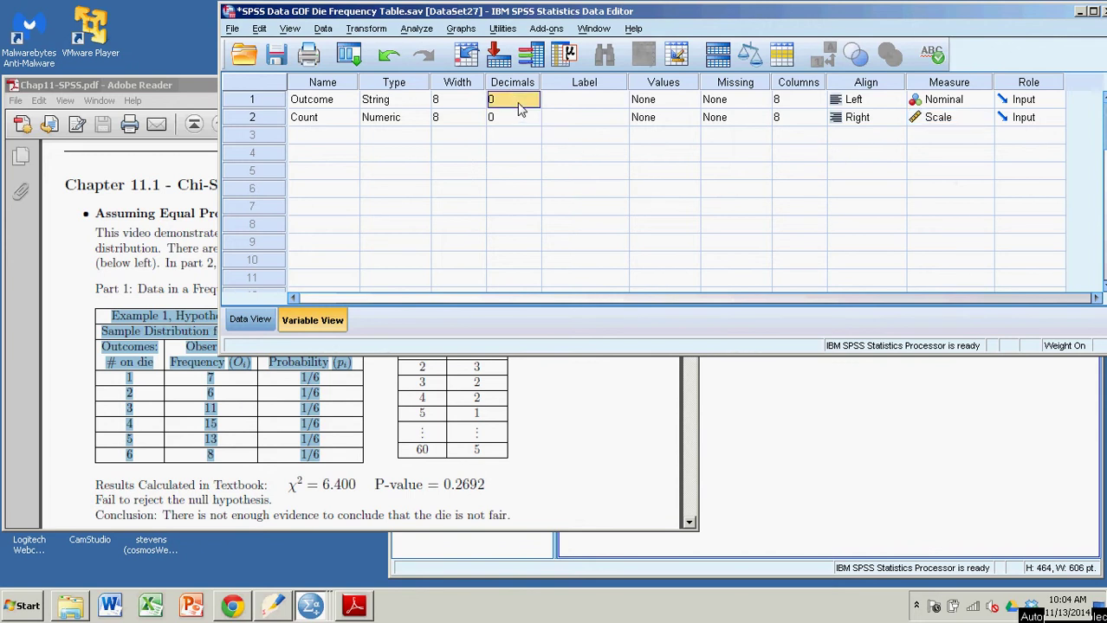
click(512, 121)
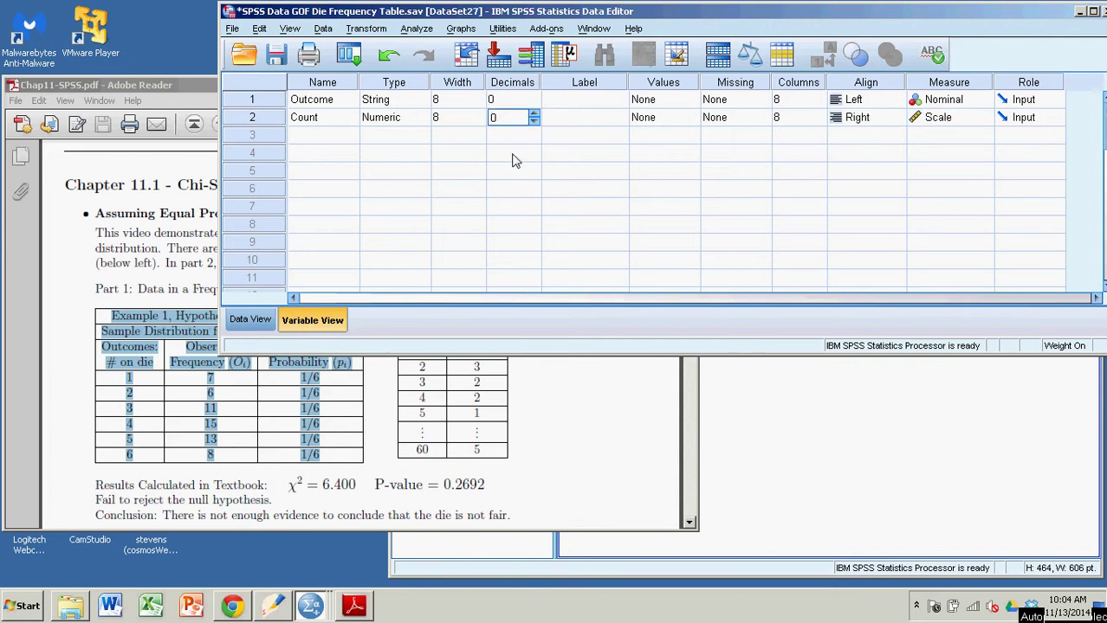
click(251, 320)
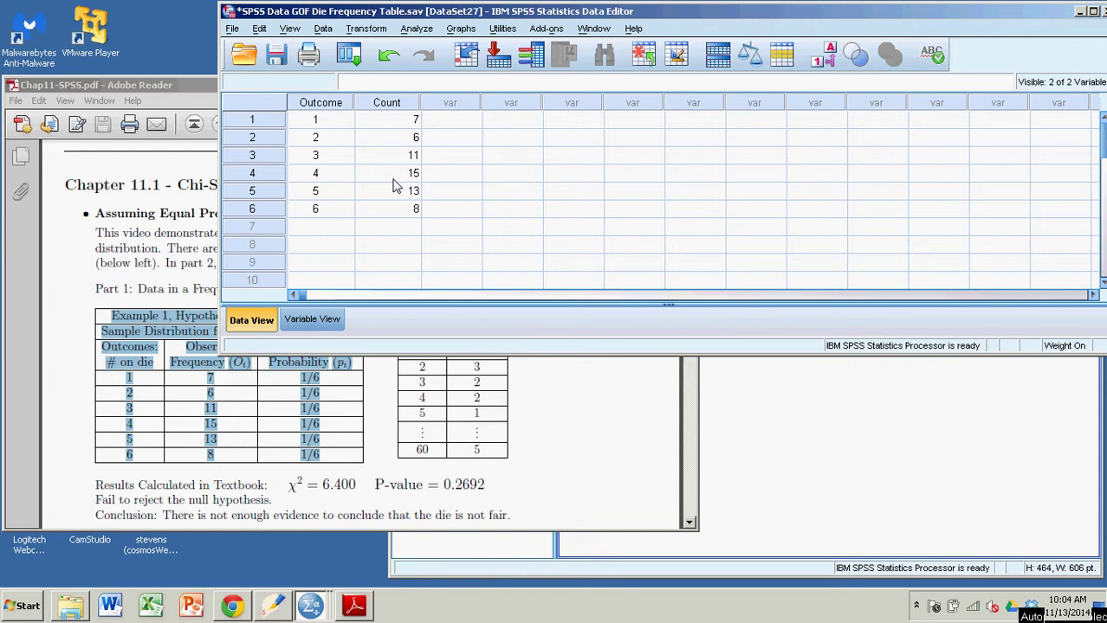
Weight cases by Count as the frequency variable through Data > Weight Cases
click(324, 28)
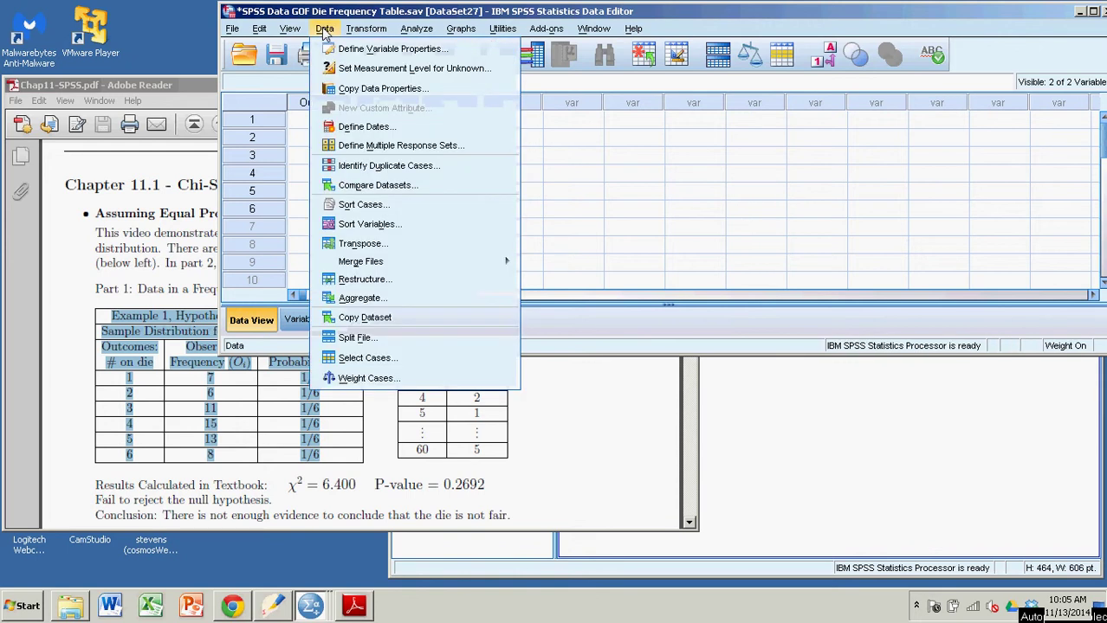
click(364, 378)
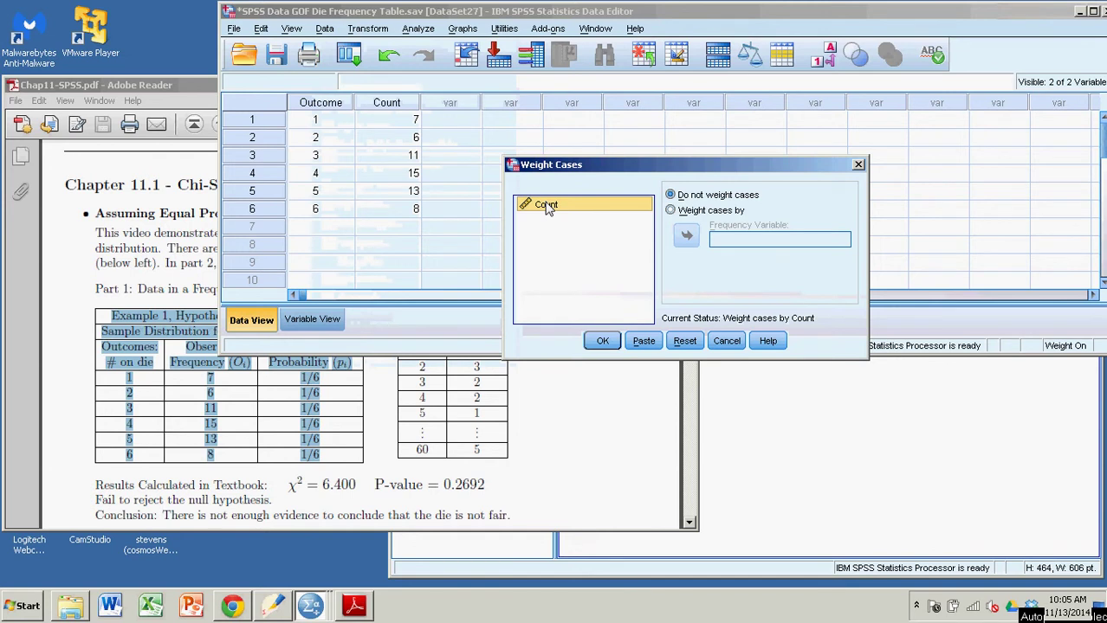
click(671, 211)
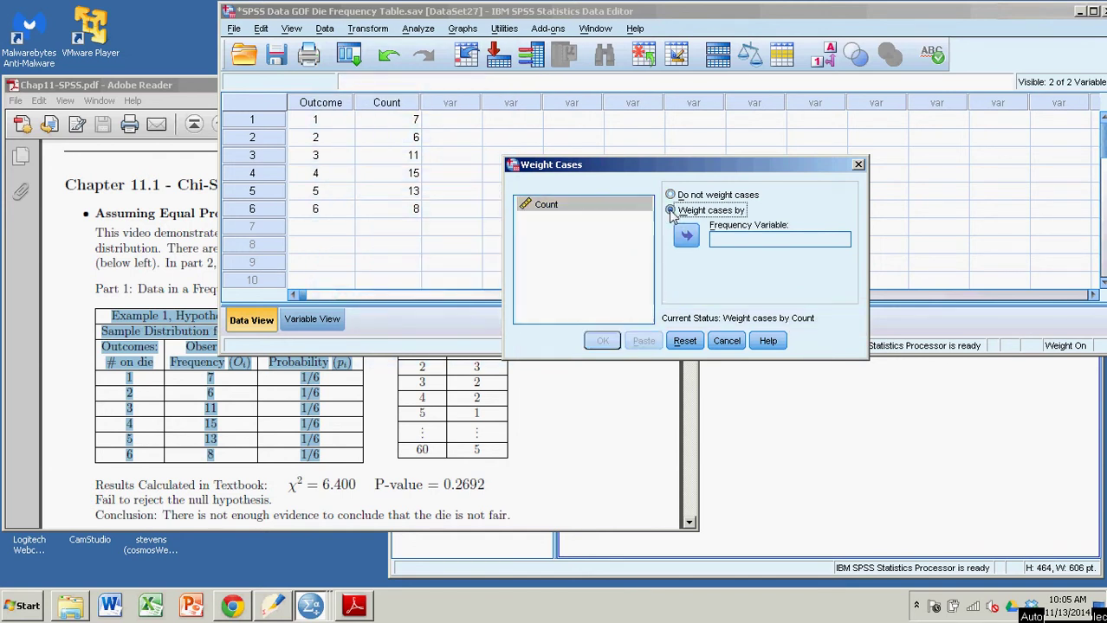
click(584, 210)
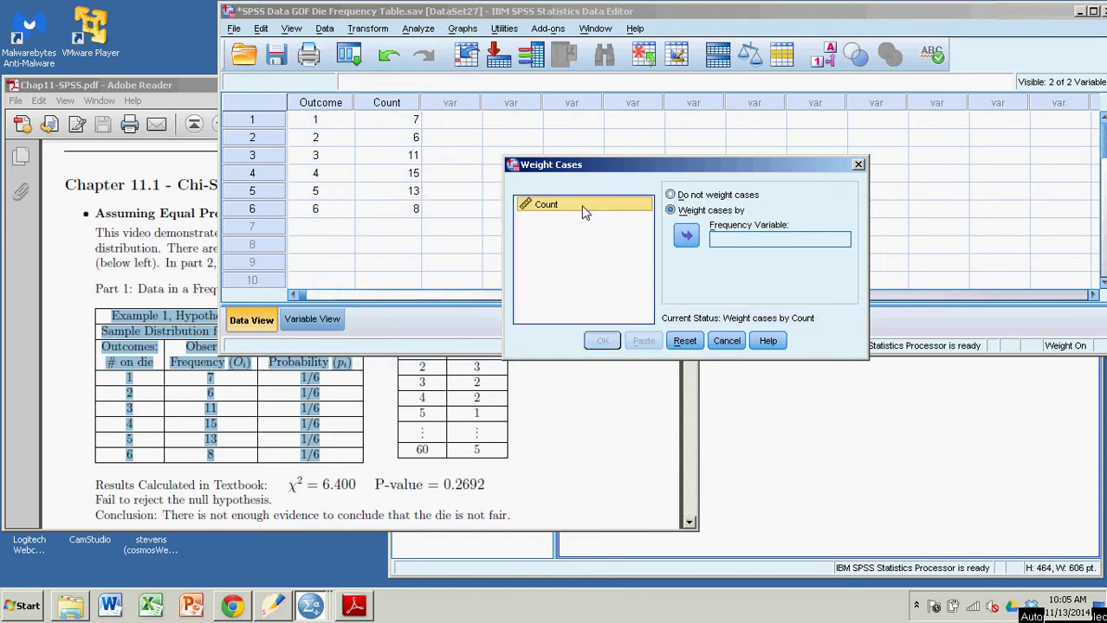
click(686, 237)
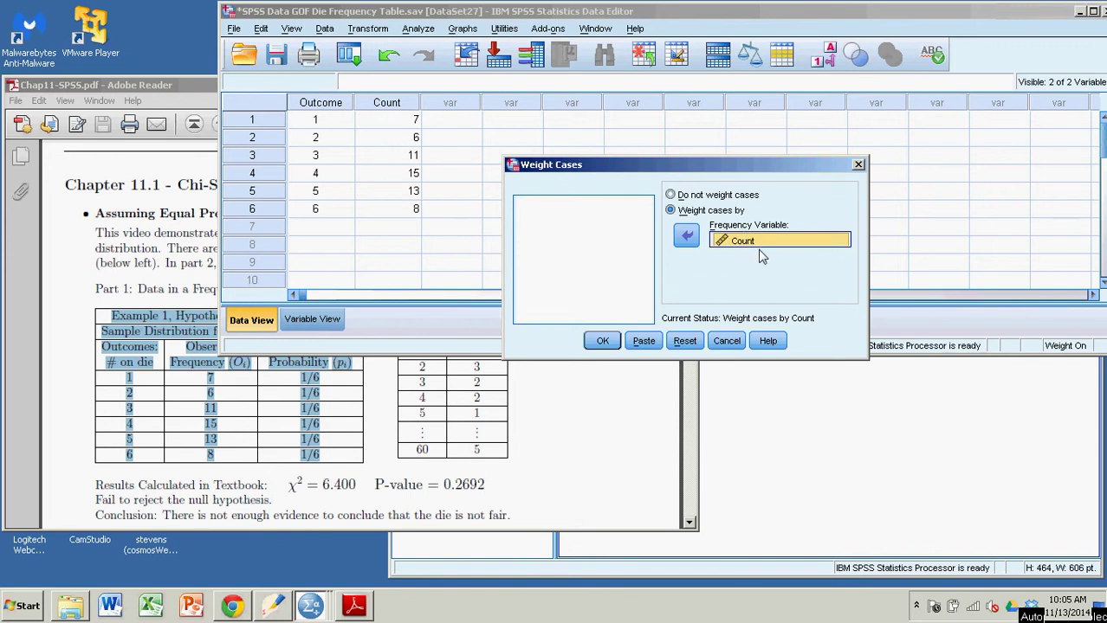
click(601, 340)
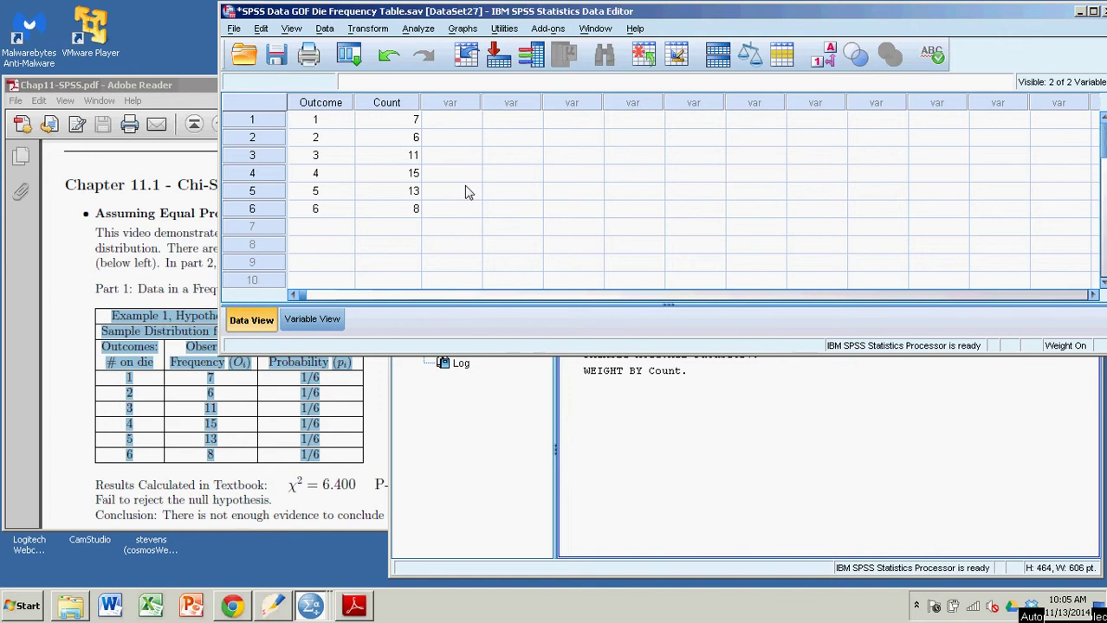
Check the WEIGHT BY Count entry in the output log, then return to the Data Editor
click(671, 428)
click(654, 374)
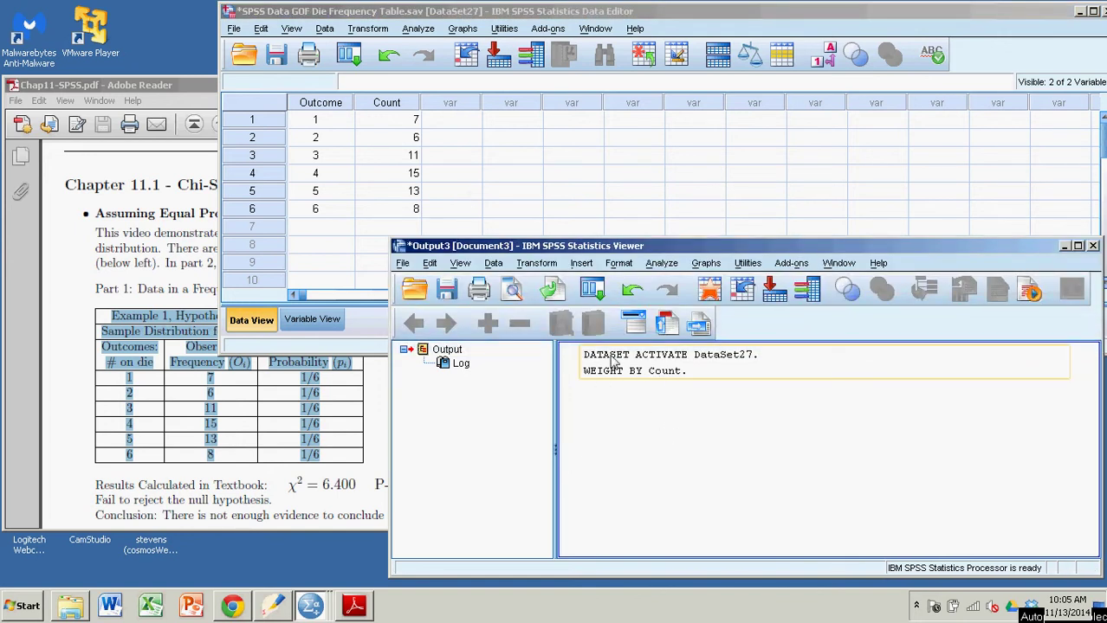
click(674, 388)
click(507, 12)
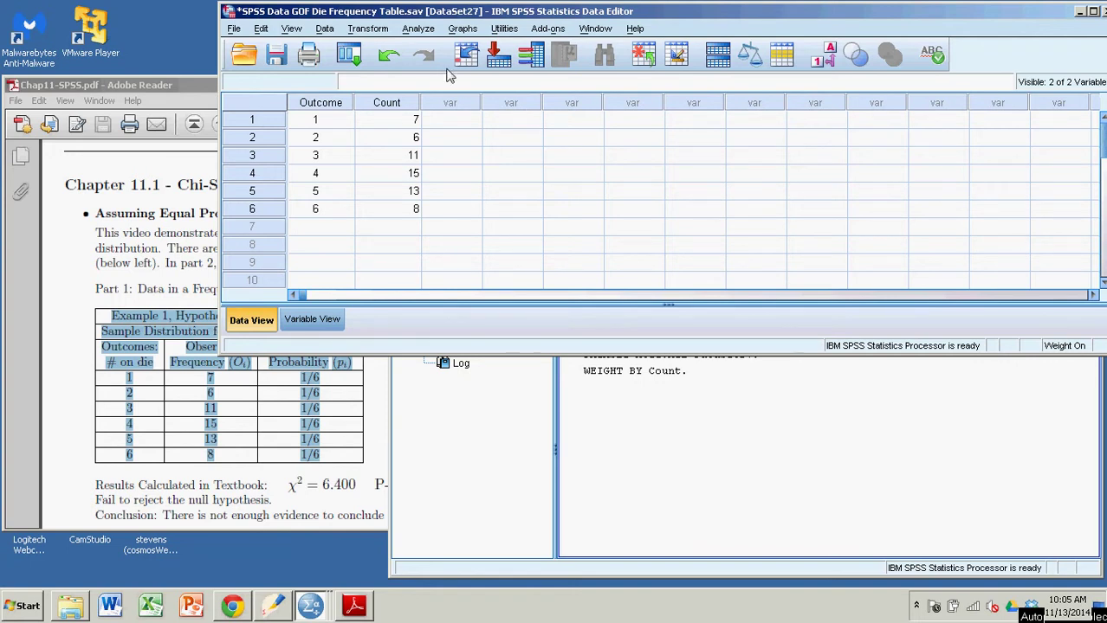
Show the Analyze > Nonparametric Tests submenu of test types
click(421, 30)
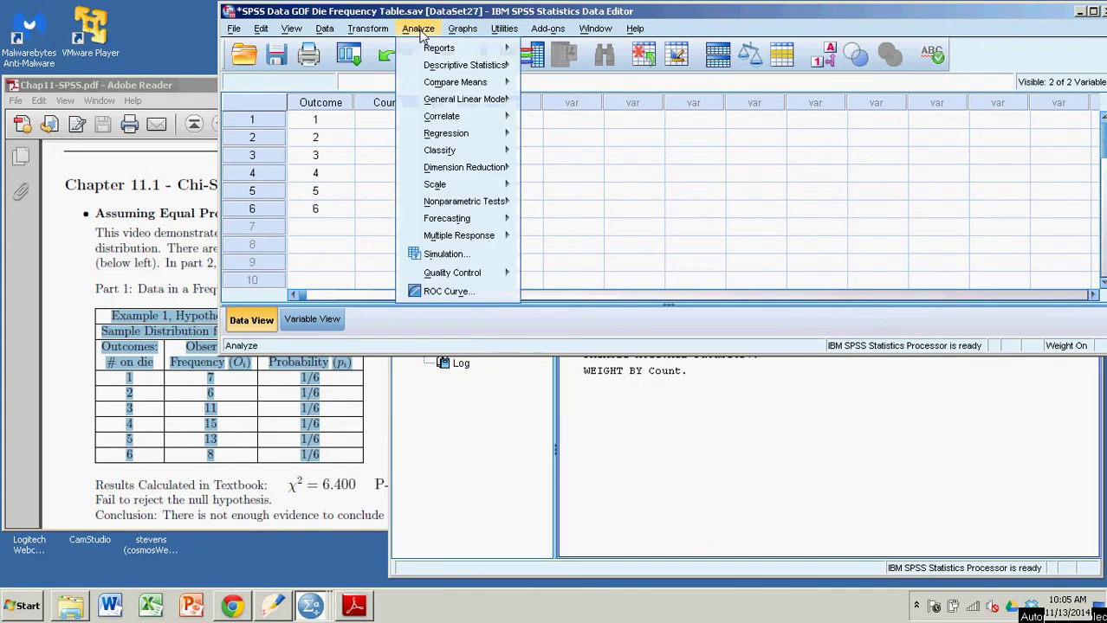
mouse_move(465, 202)
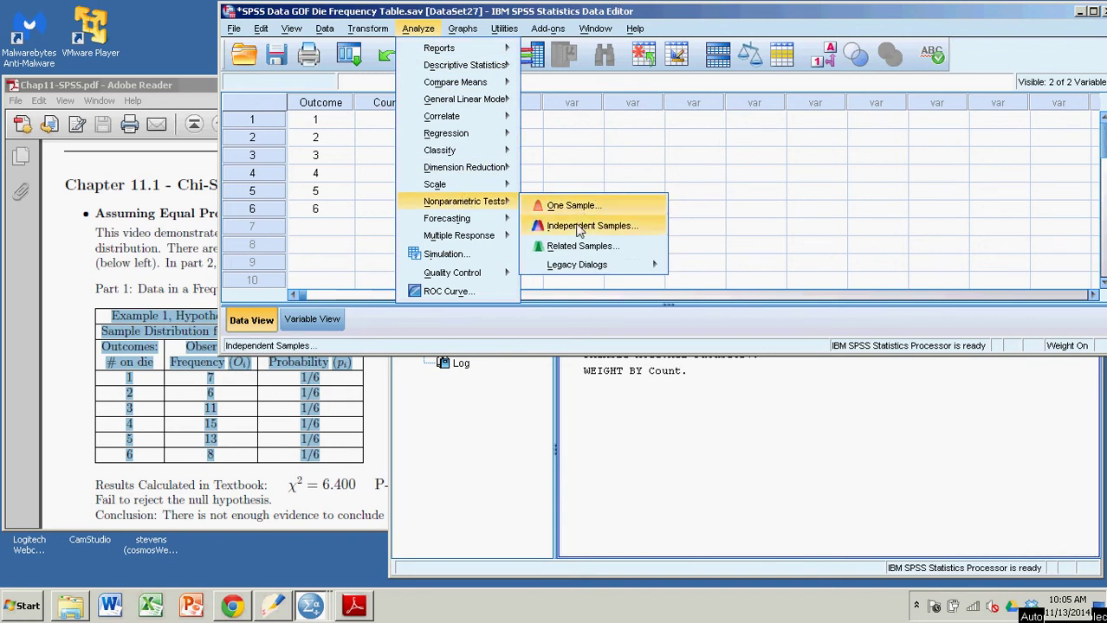
mouse_move(578, 269)
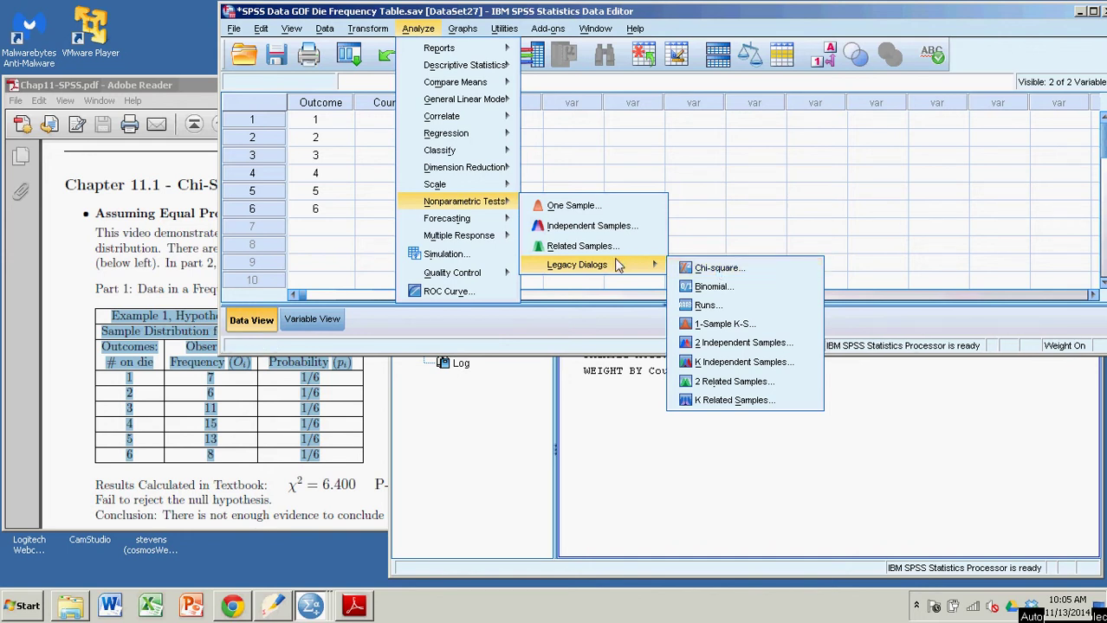
Start a One Sample test with Customize analysis and custom field assignments, making Outcome the only test field
click(566, 208)
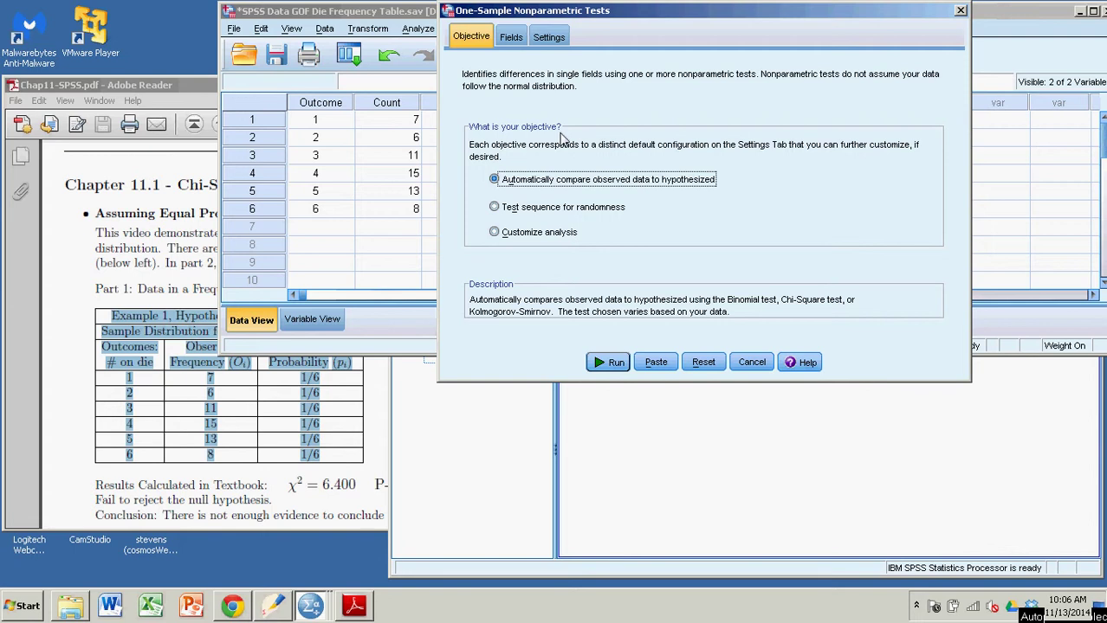
click(495, 233)
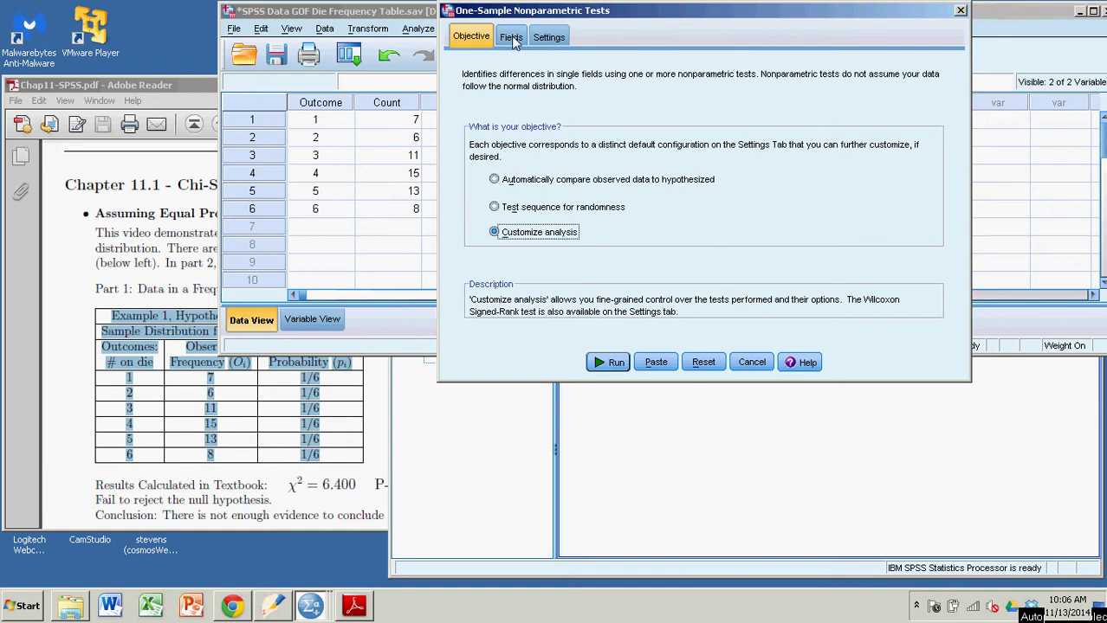
click(512, 39)
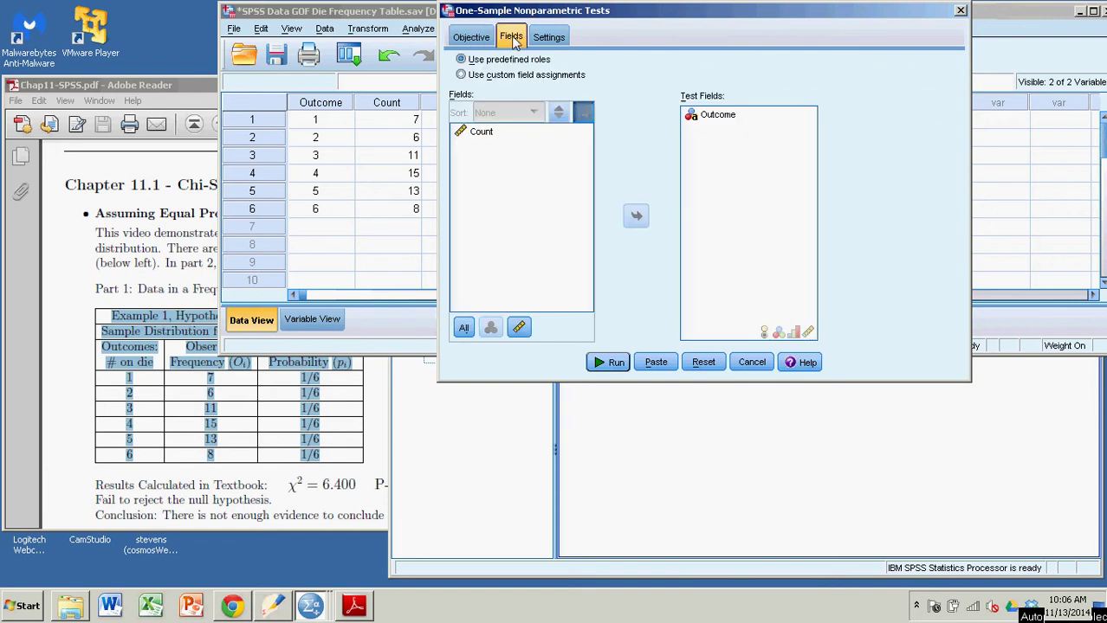
click(716, 116)
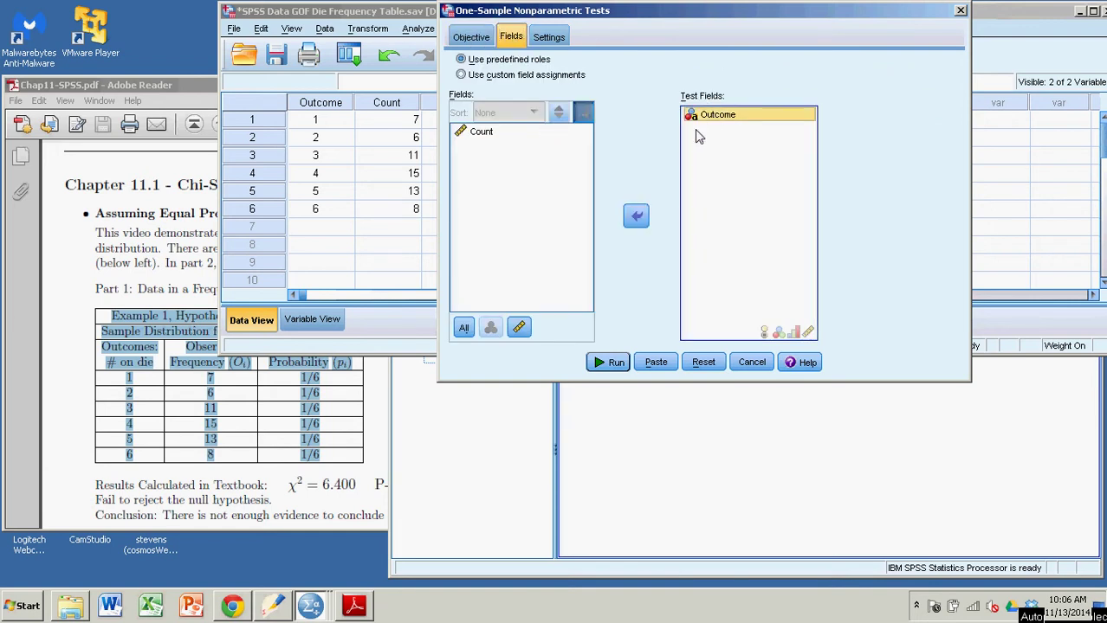
click(636, 215)
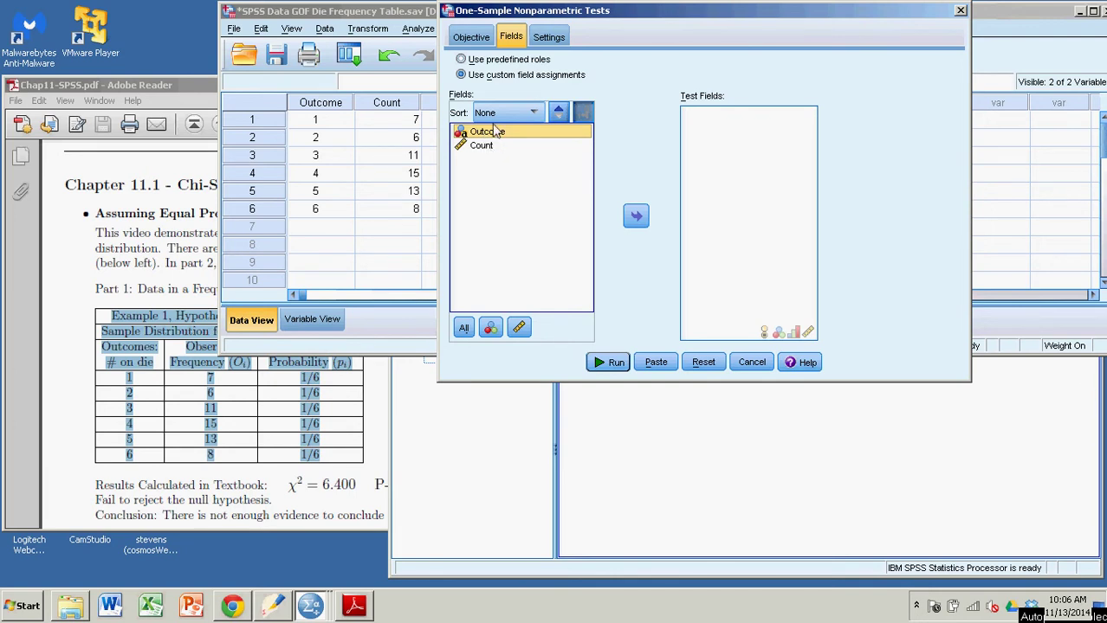
click(636, 216)
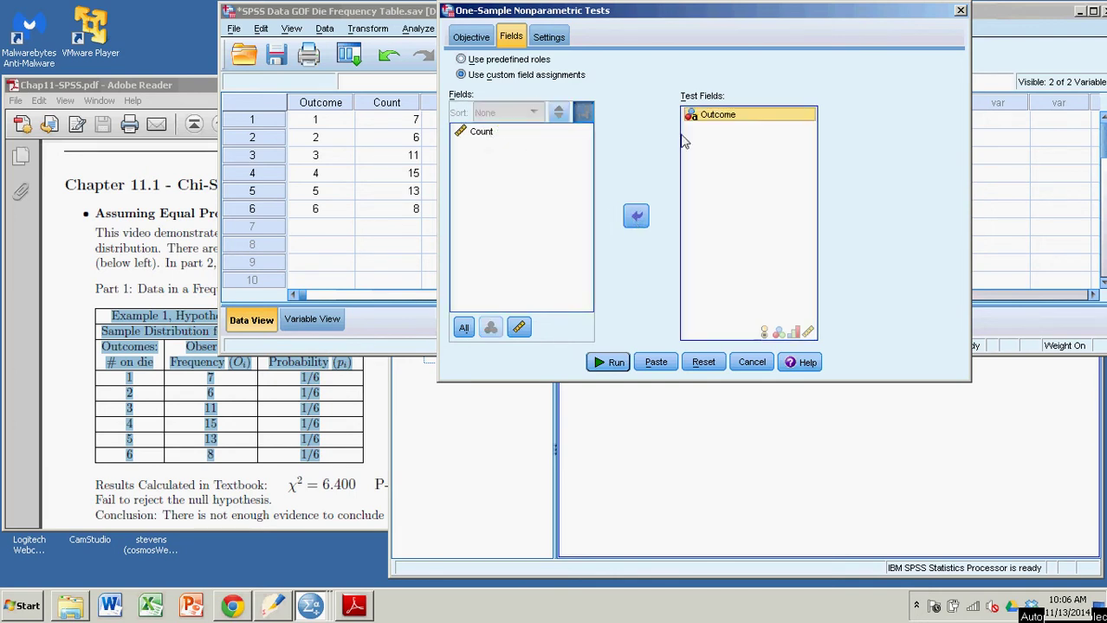
click(706, 122)
Under Customize tests, check Chi-Square and keep All categories have equal probability in its options
click(547, 38)
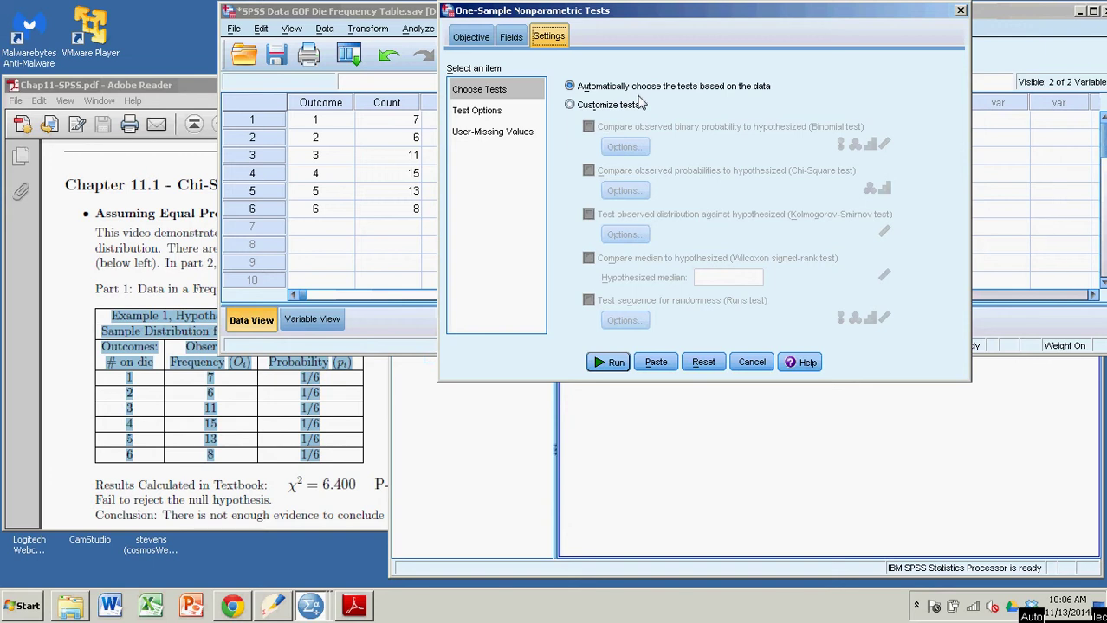
click(570, 107)
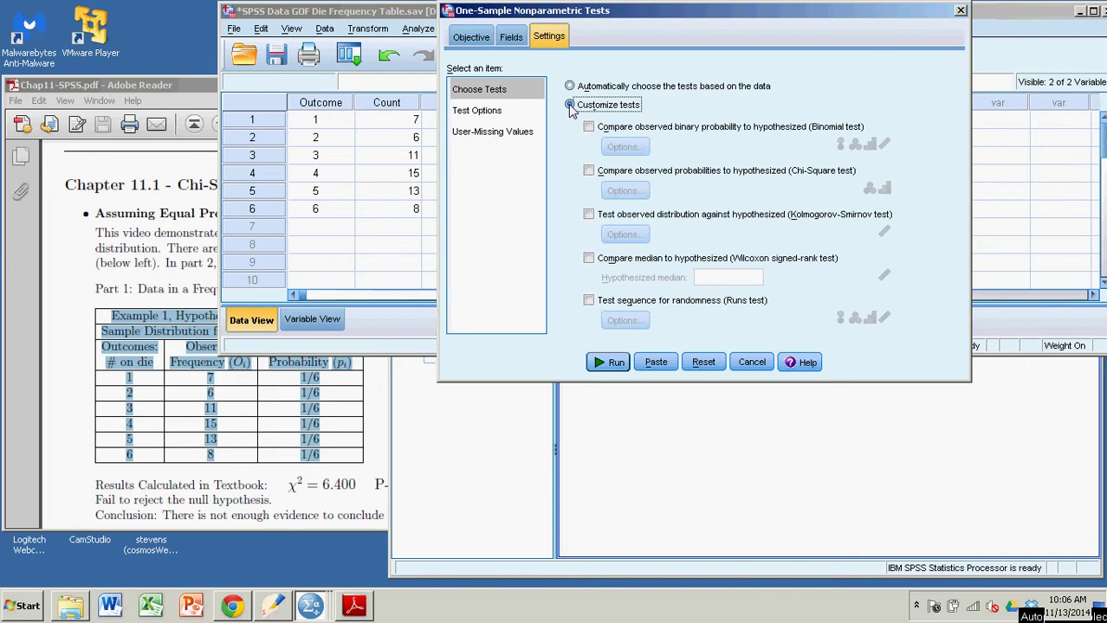
click(795, 173)
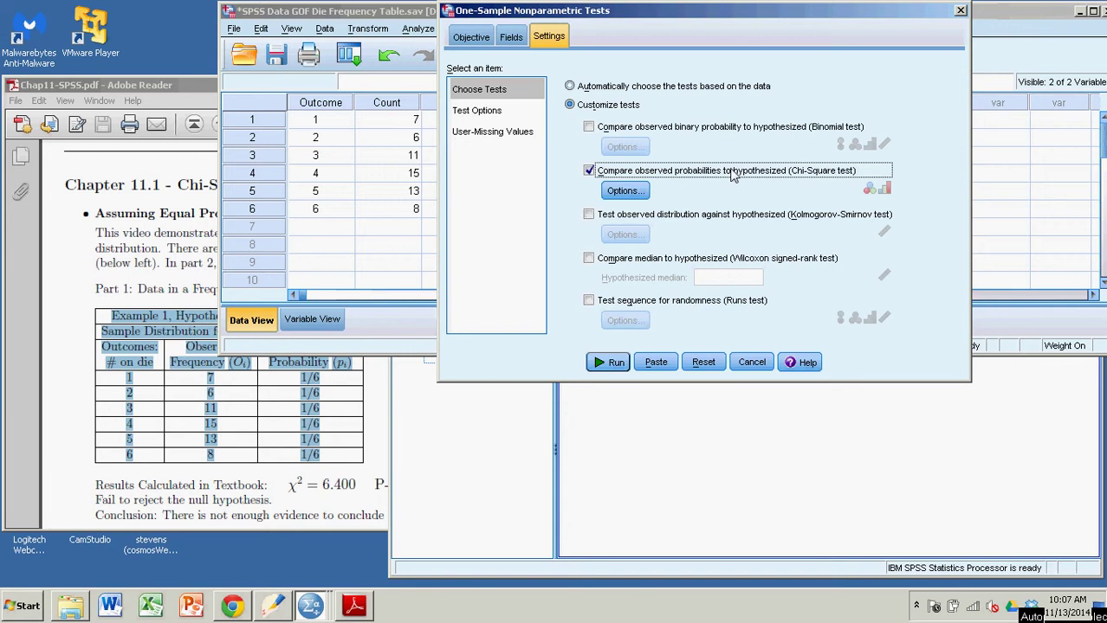
click(623, 192)
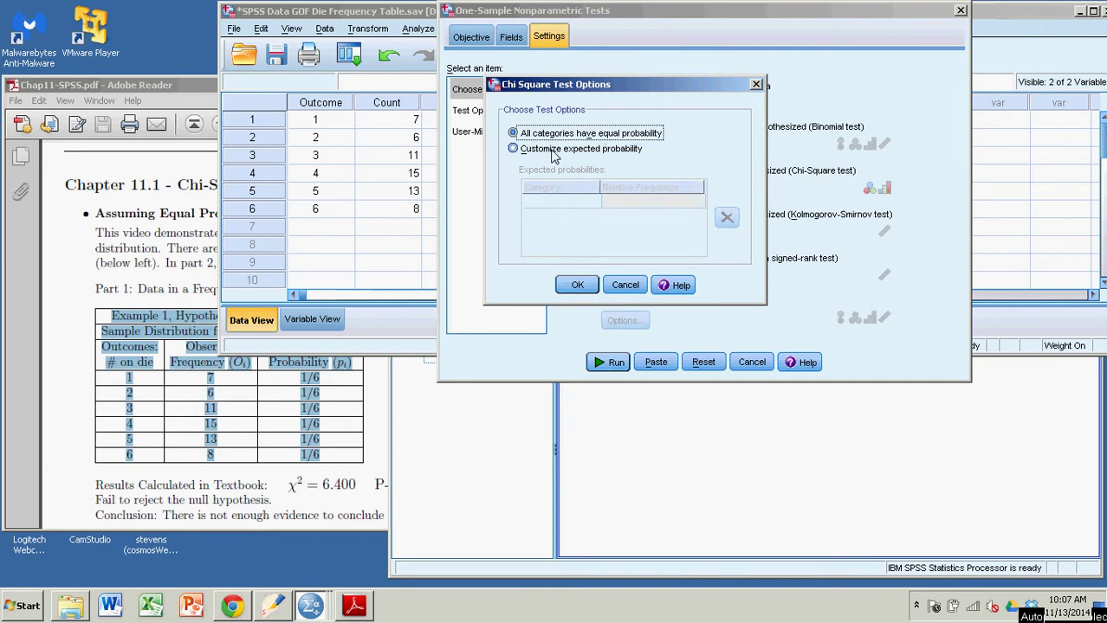
click(513, 150)
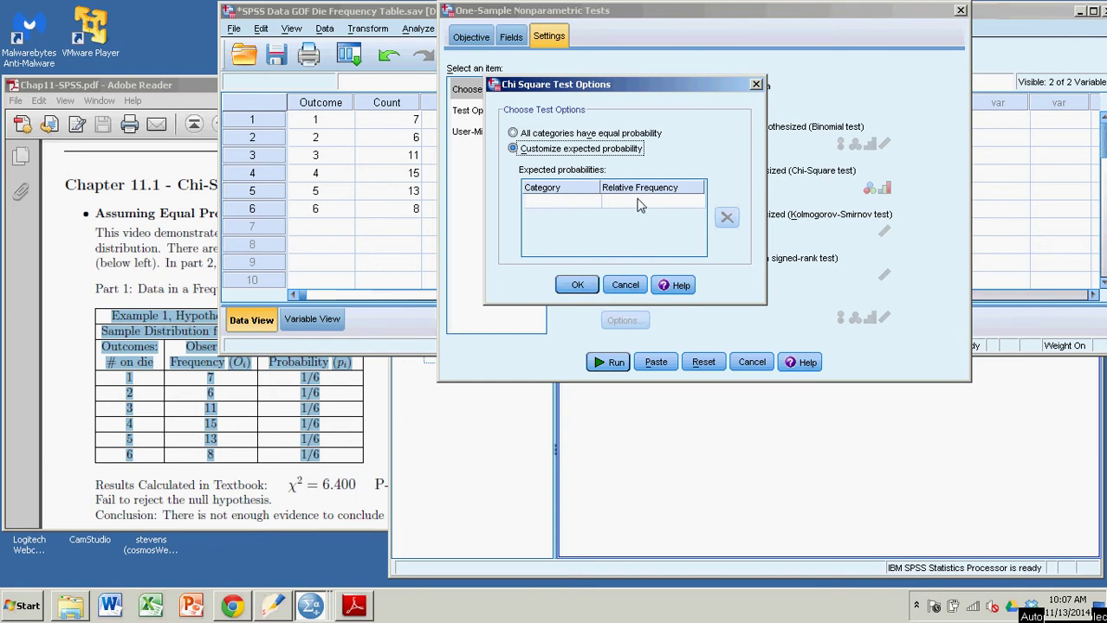
click(512, 135)
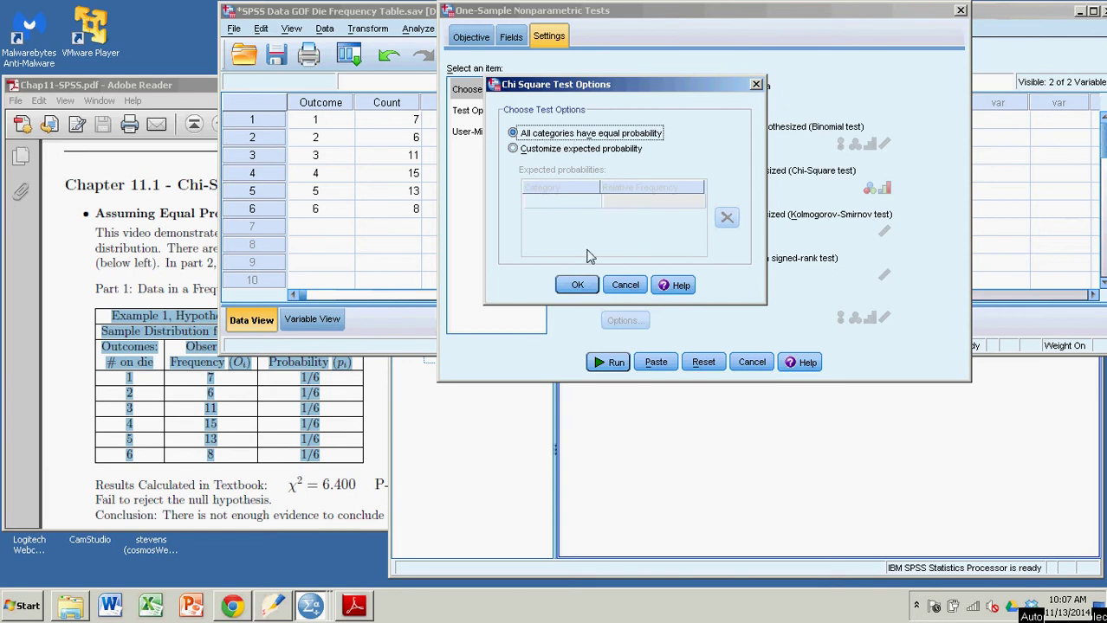
click(576, 284)
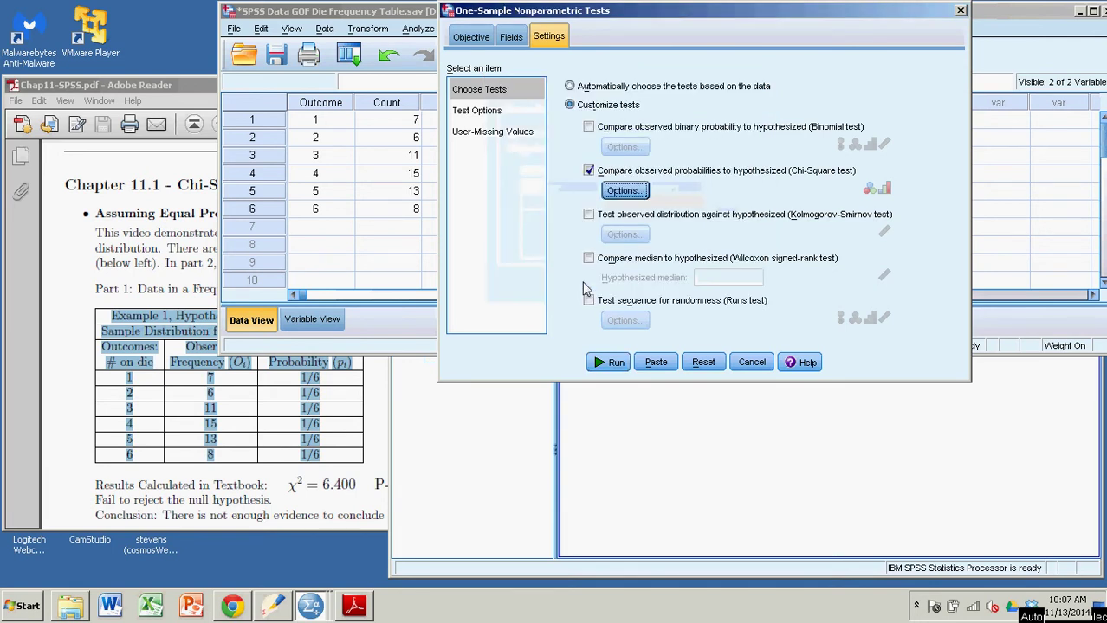
Run the test and scroll to the Hypothesis Test Summary: Sig. .269, retain the null hypothesis
click(611, 363)
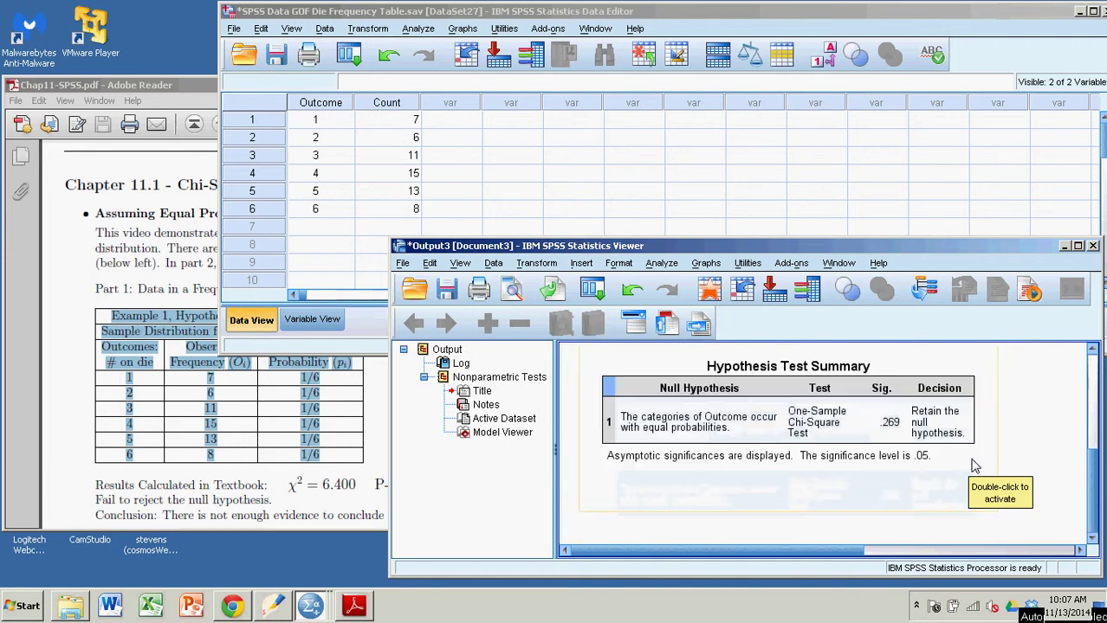
scroll(972, 465, down, 2)
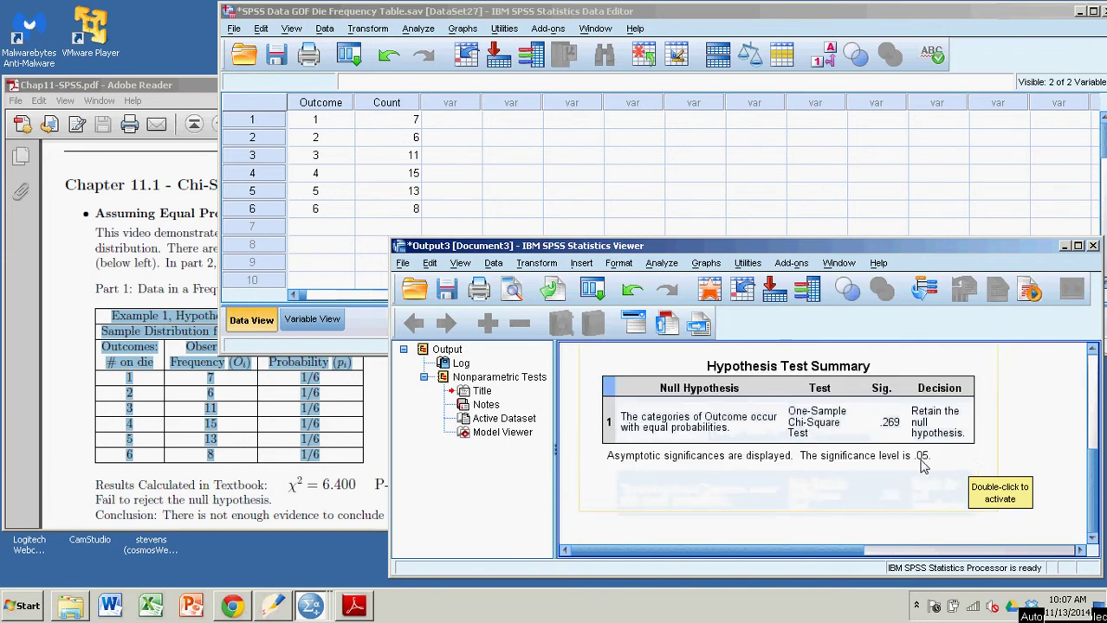
Highlight the textbook P-value 0.2692 in the PDF, then return to the SPSS output
click(176, 90)
click(86, 329)
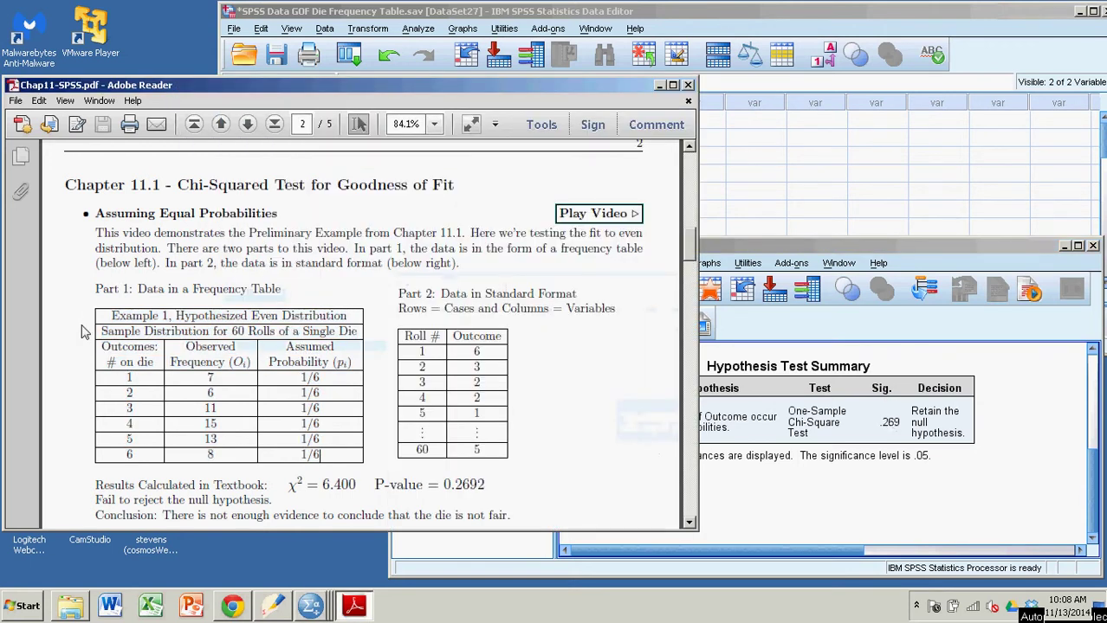
scroll(76, 369, down, 1)
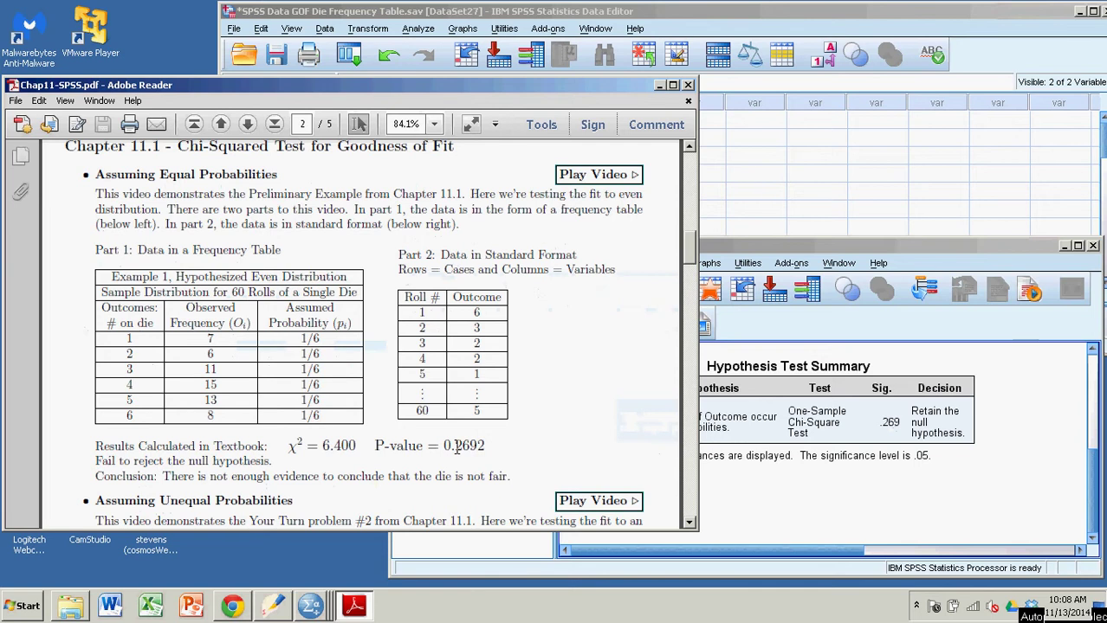
drag(443, 446, 481, 446)
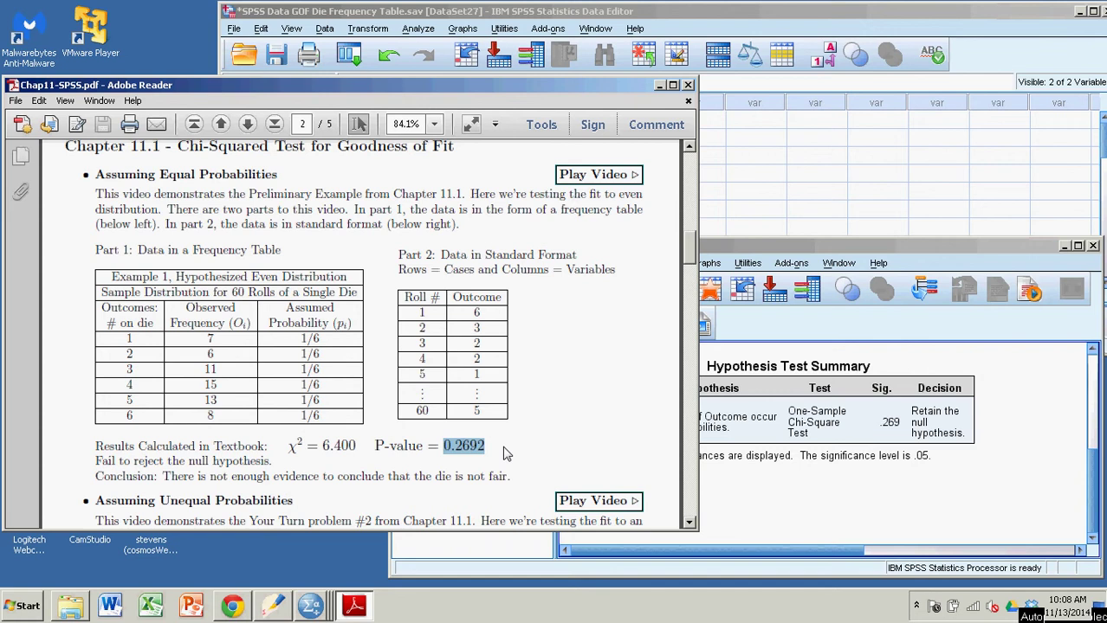
click(766, 250)
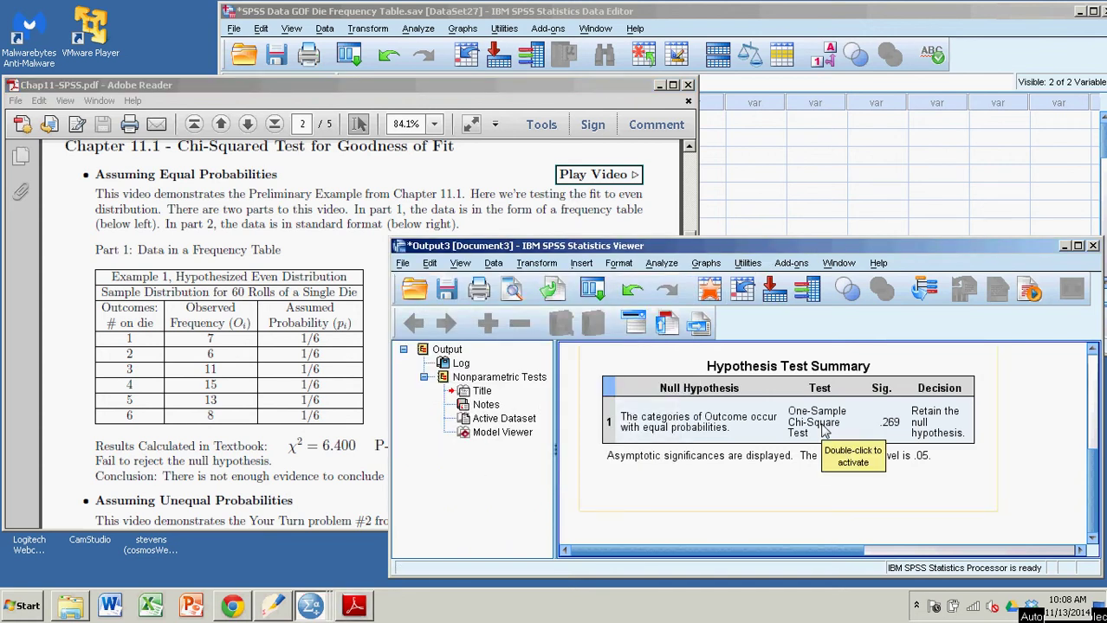
Open the Hypothesis Test Summary in the Model Viewer: Chi-Square 6.400, df 5, Sig. .269
click(418, 28)
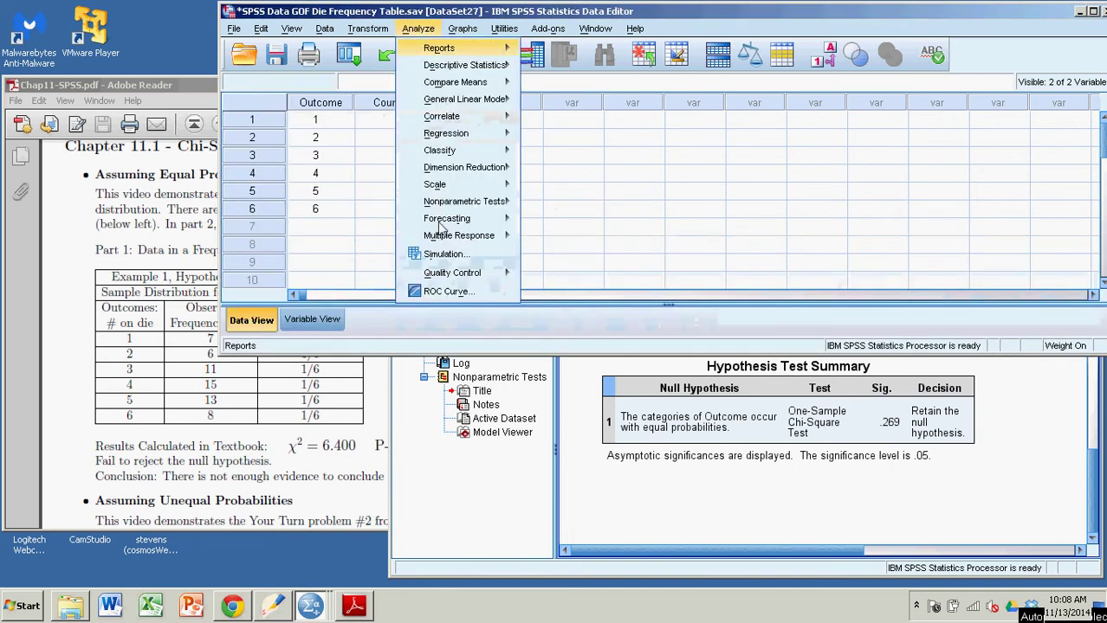
mouse_move(446, 274)
mouse_move(472, 201)
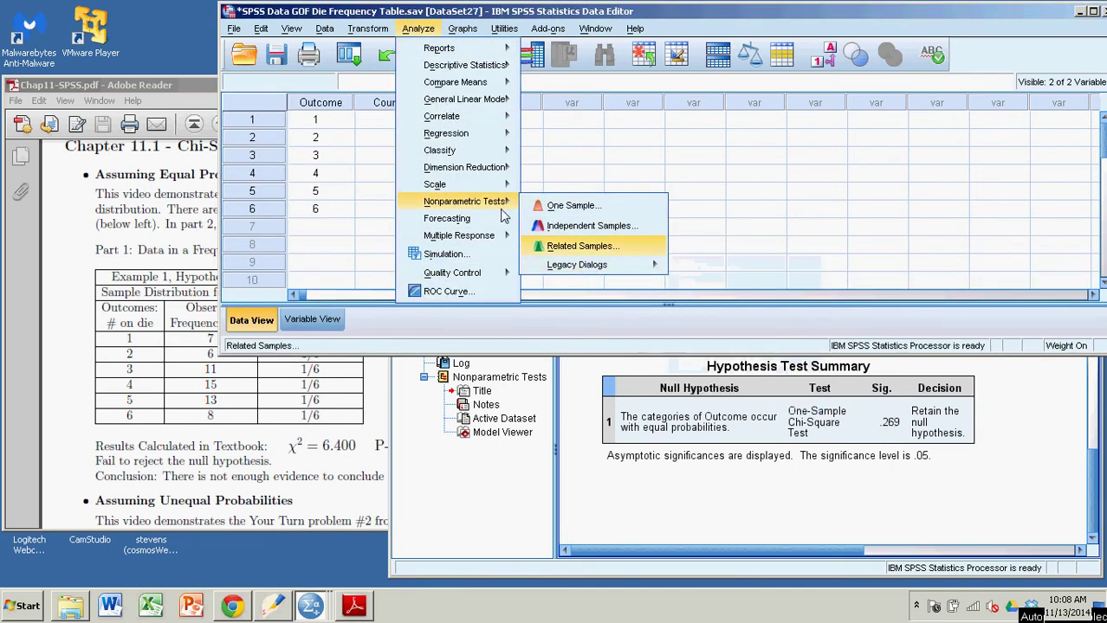
click(693, 524)
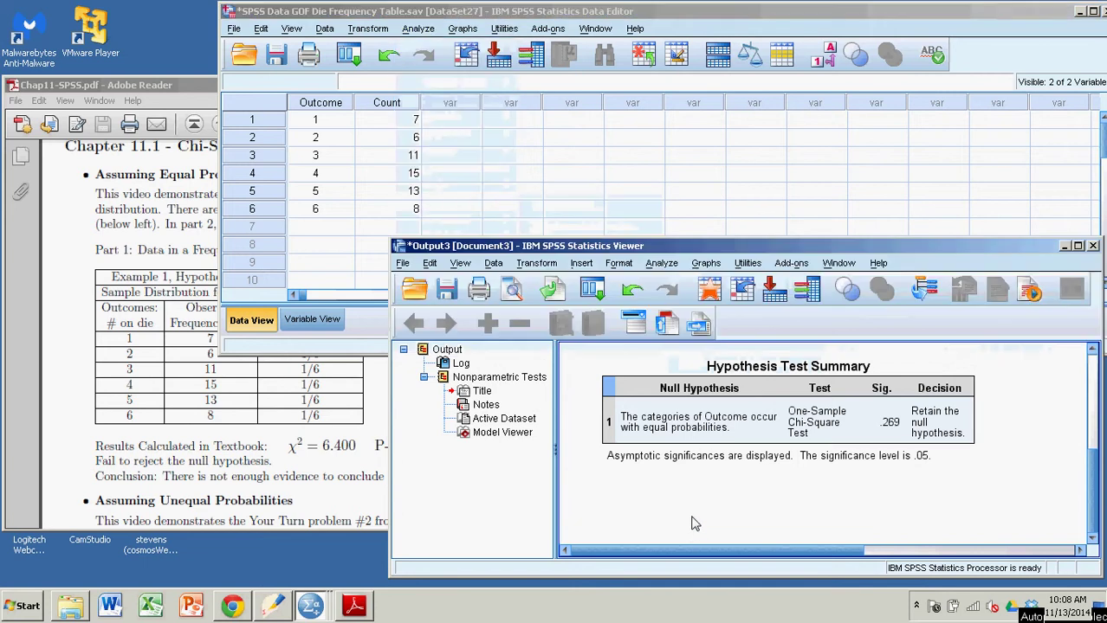
click(736, 418)
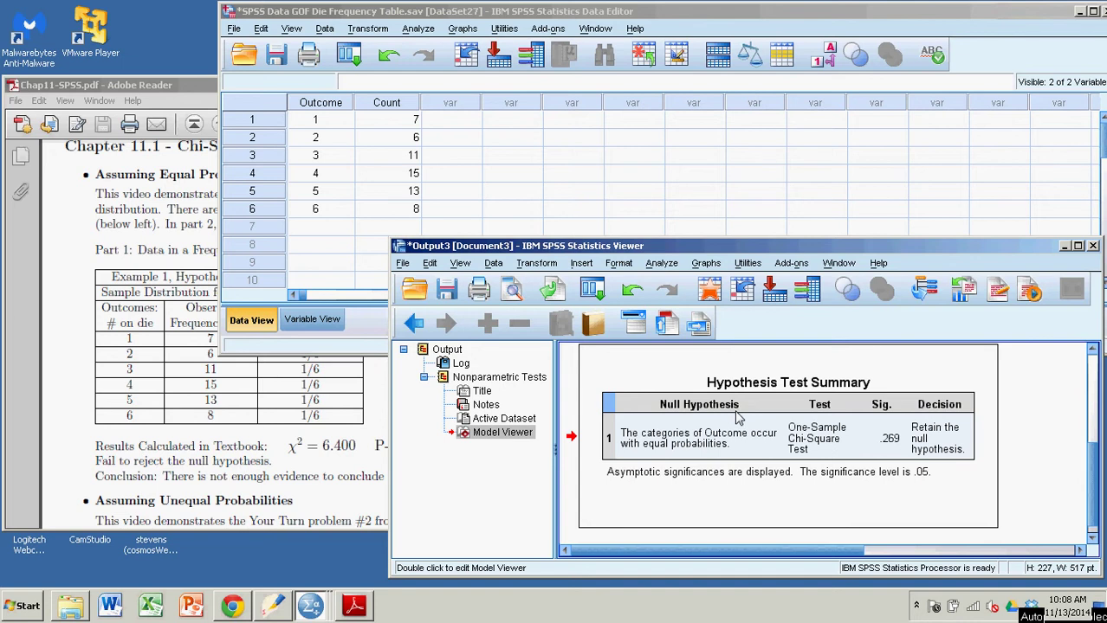
double_click(736, 418)
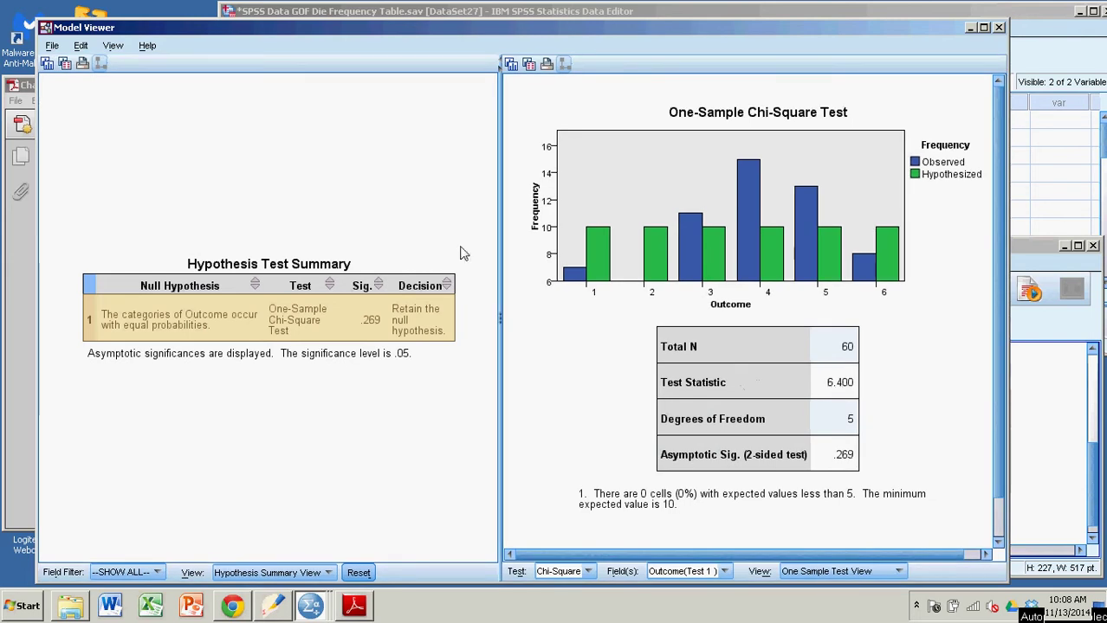
click(28, 87)
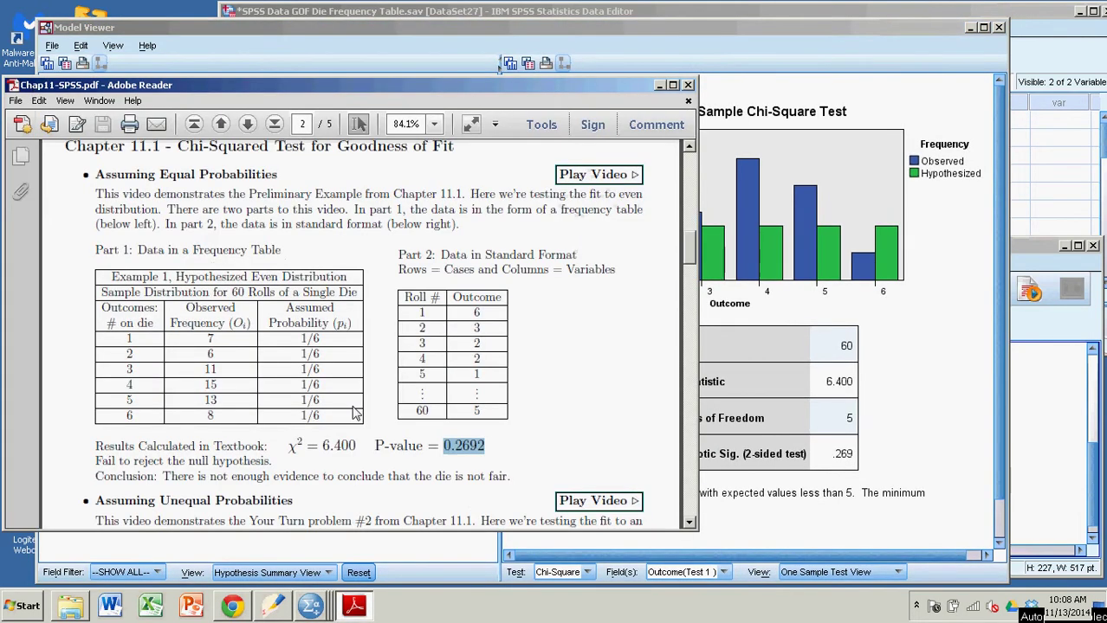
drag(288, 445, 347, 445)
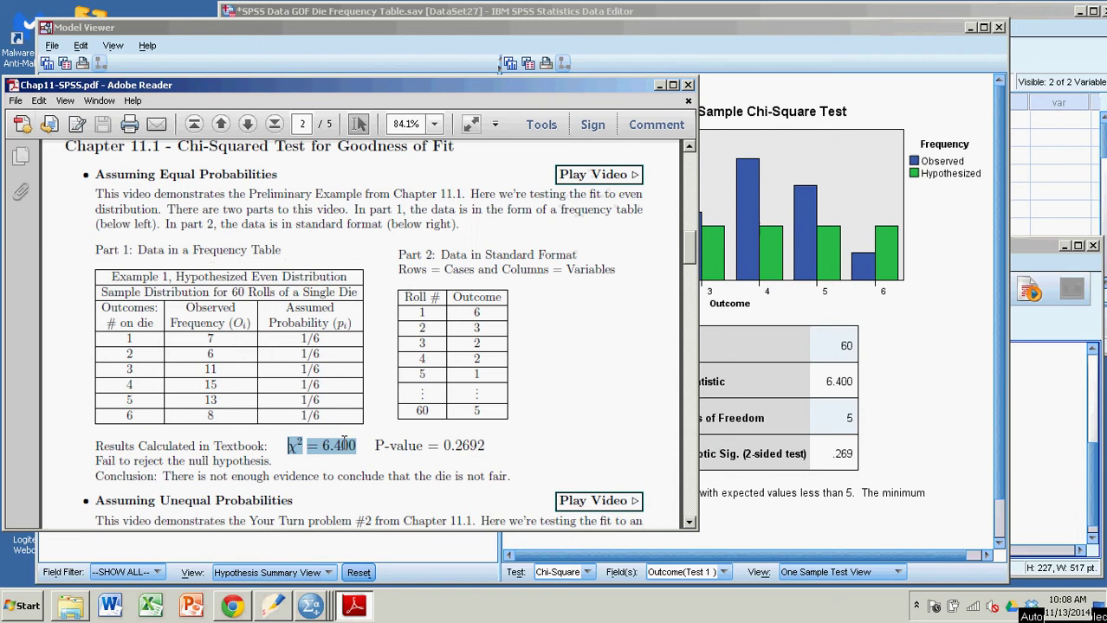
click(913, 381)
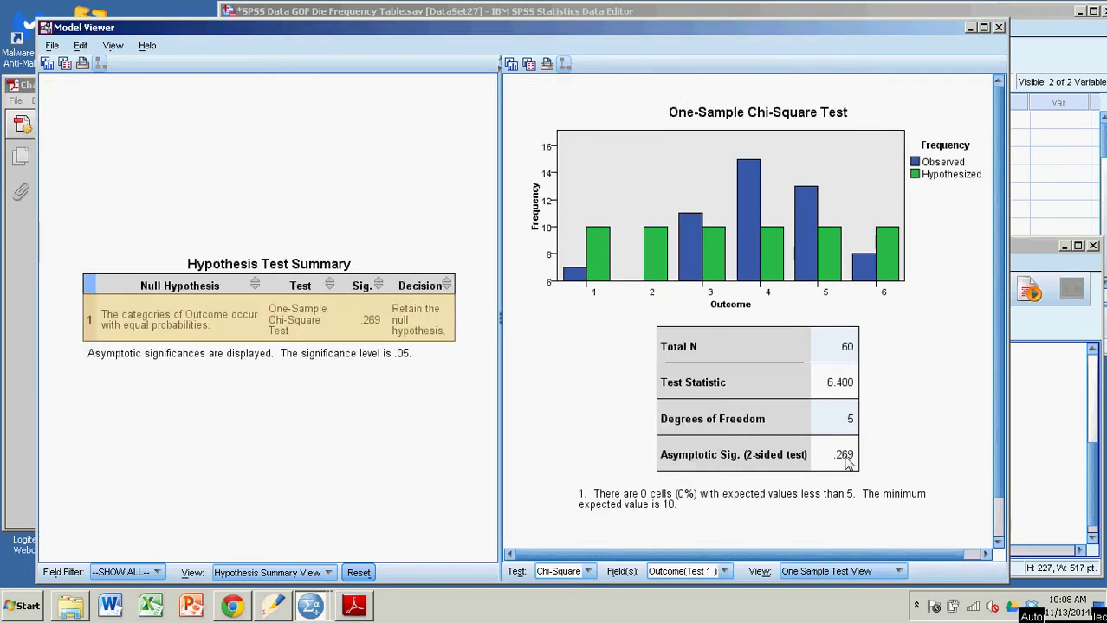
click(13, 234)
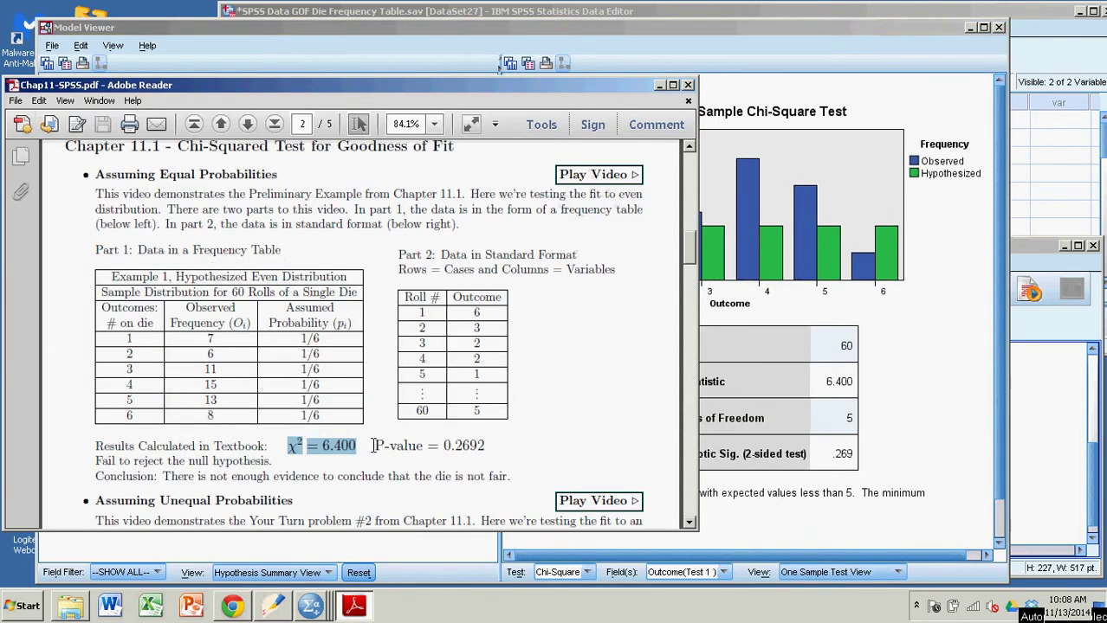
drag(373, 445, 485, 445)
click(933, 390)
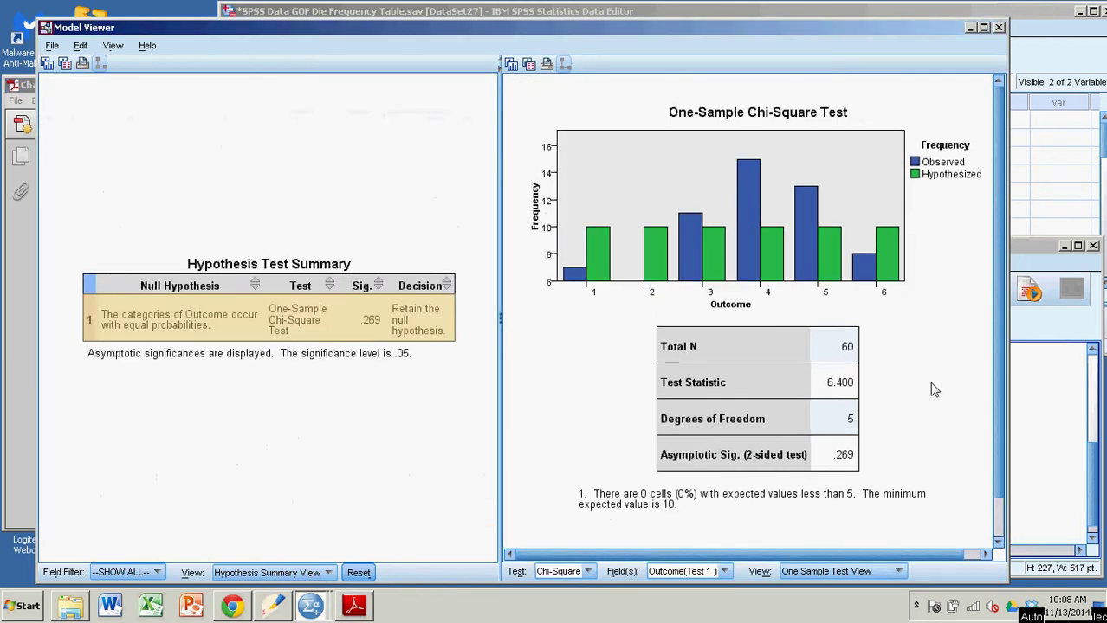
mouse_move(748, 266)
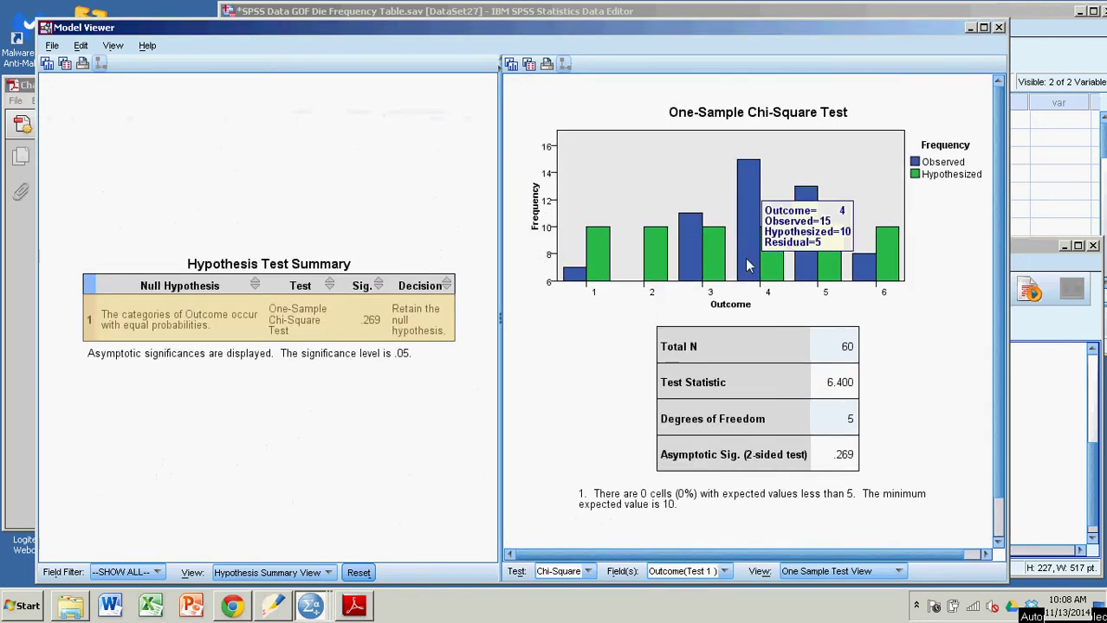
mouse_move(577, 262)
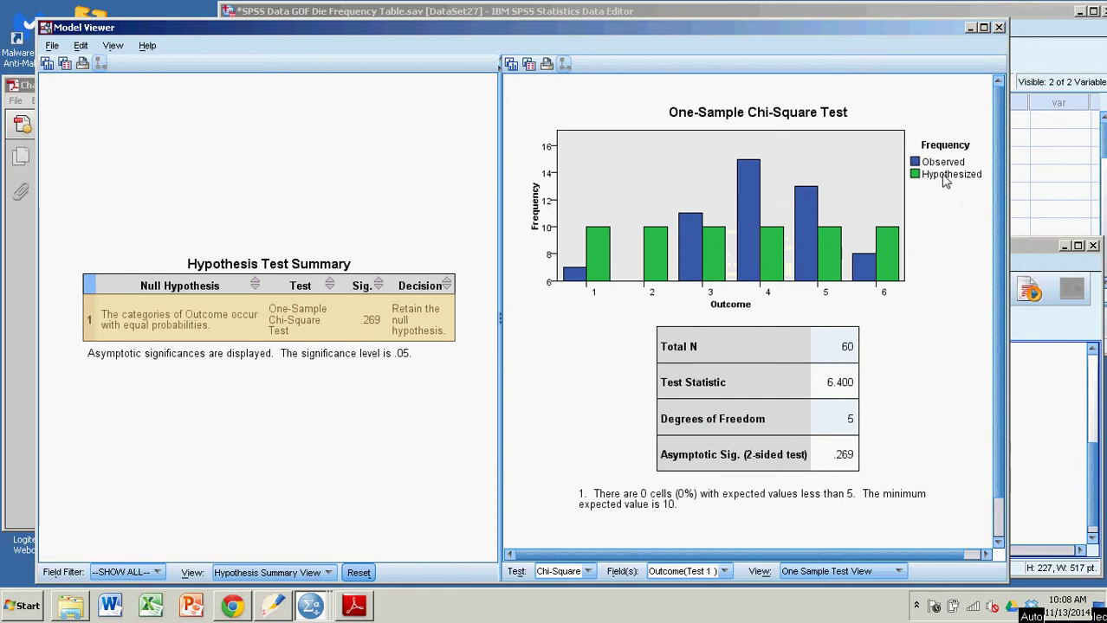
Highlight the textbook's 'Fail to reject the null hypothesis' conclusion and the Part 2 Roll # / Outcome table
mouse_move(621, 274)
click(19, 331)
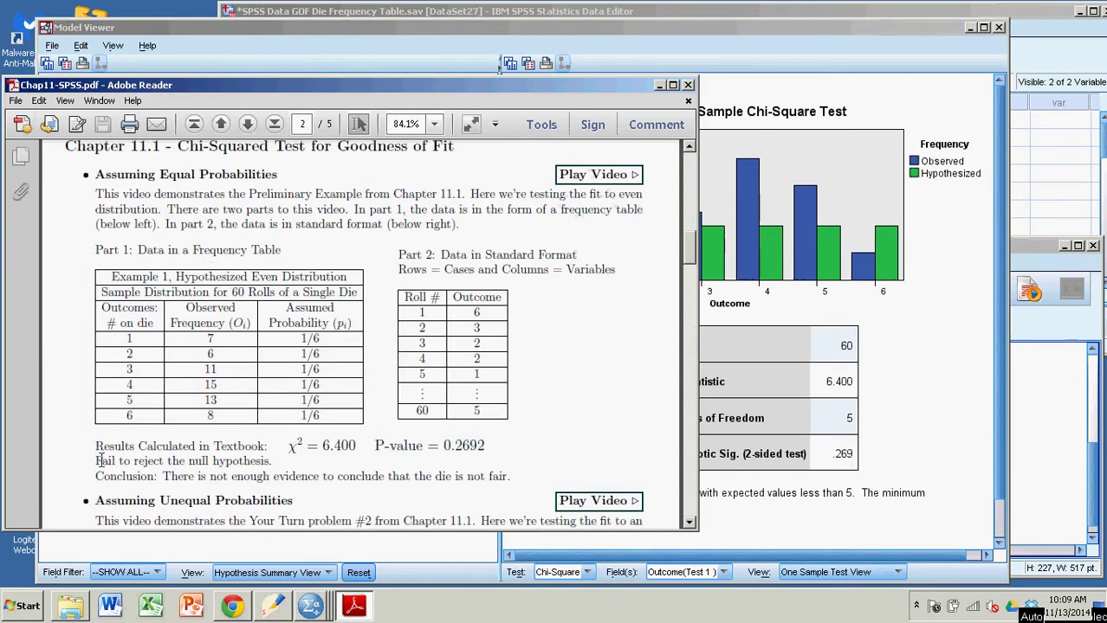
drag(101, 460, 249, 465)
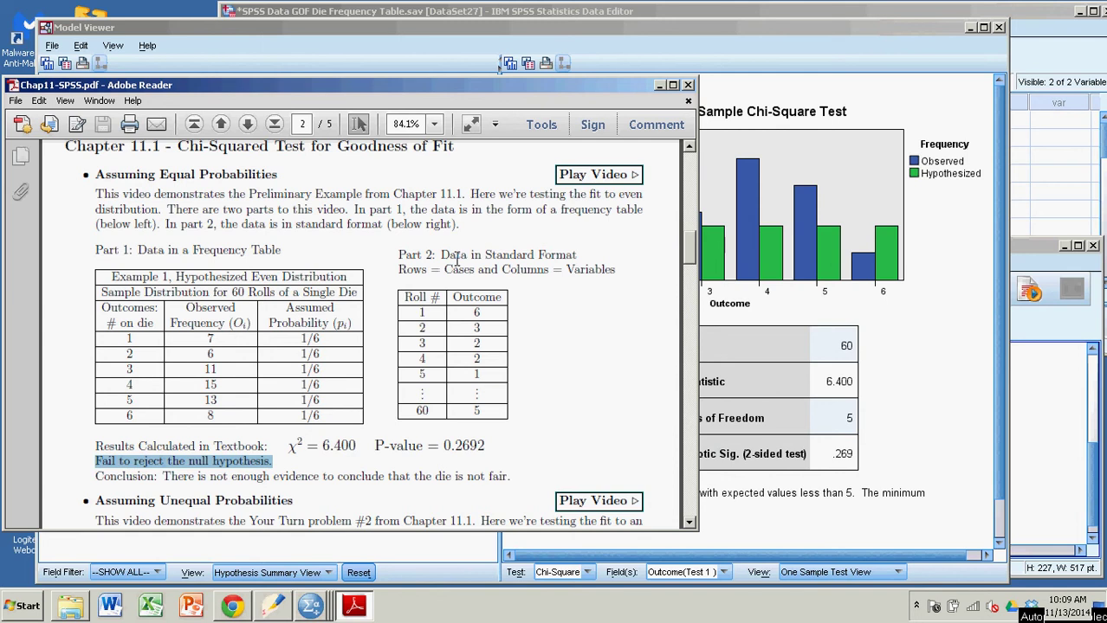
click(423, 258)
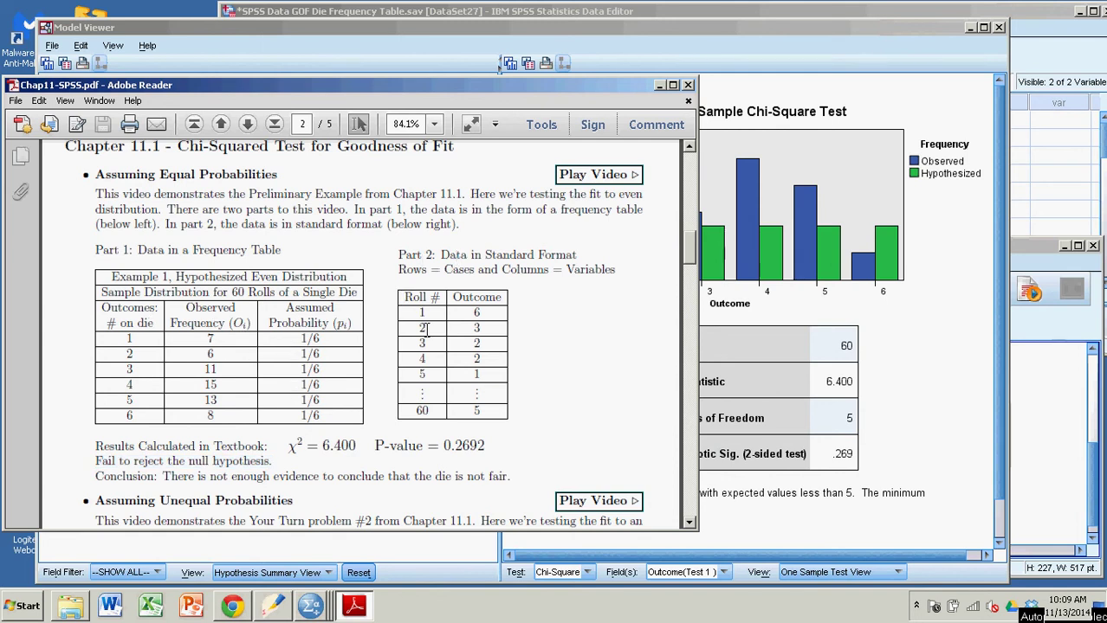
drag(407, 299, 469, 414)
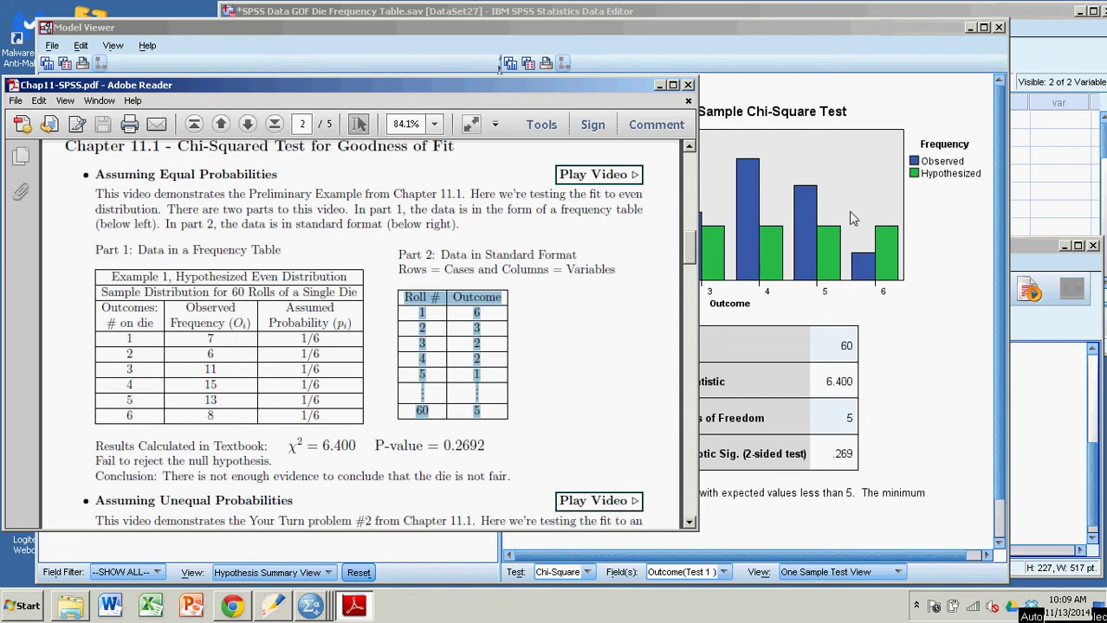
Close the Model Viewer and bring the die frequency-table Data Editor forward
click(858, 33)
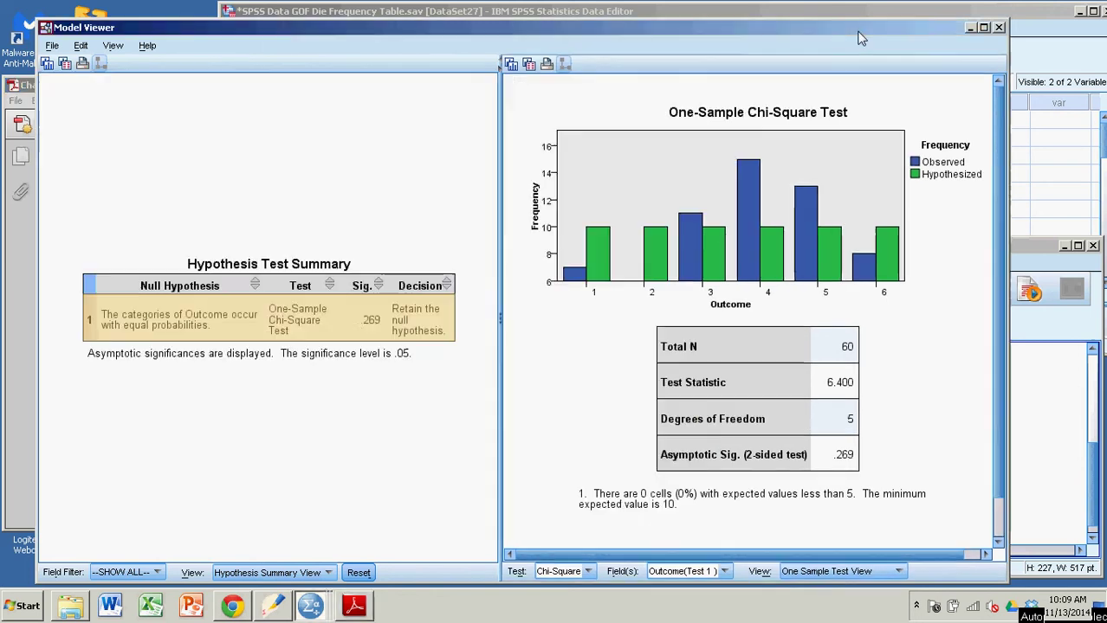
click(999, 26)
click(816, 15)
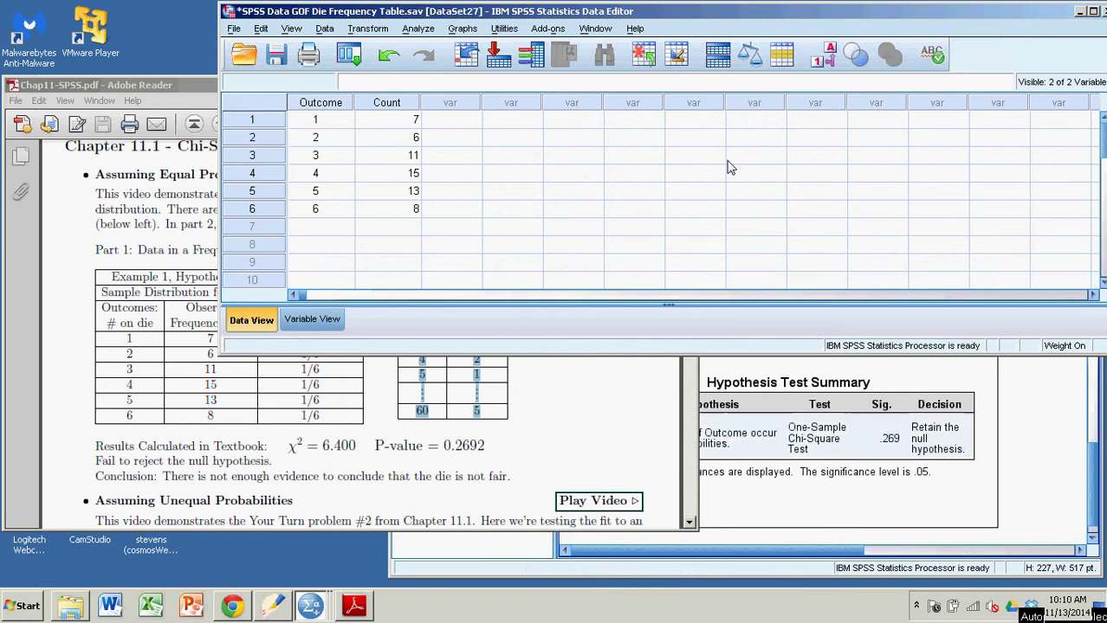
click(313, 597)
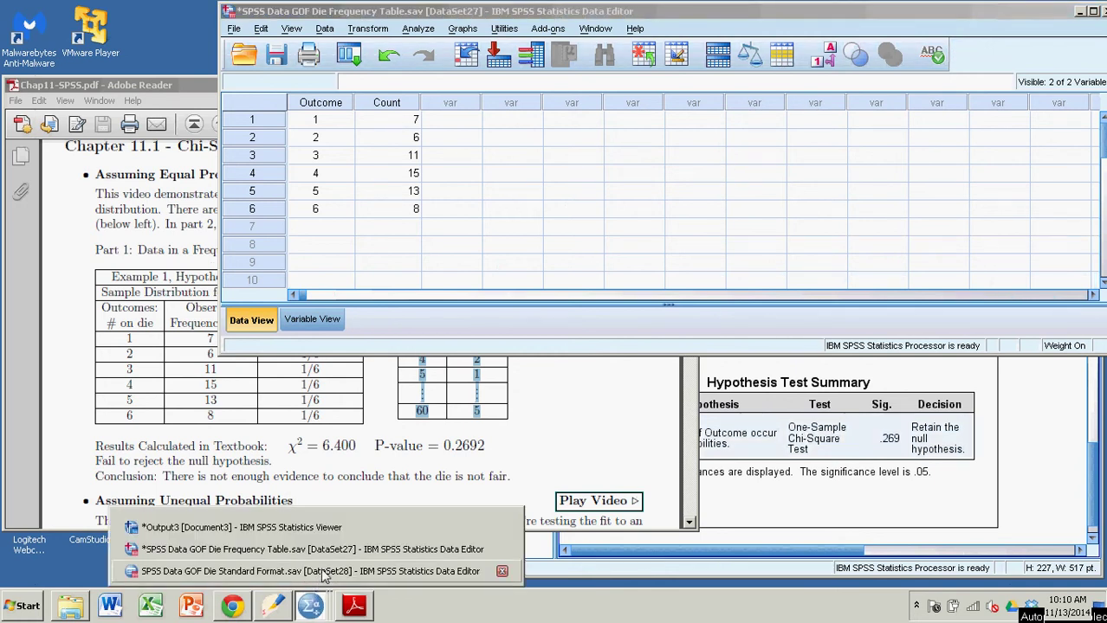
Switch to the Die Standard Format dataset and browse its 60 rolls of Roll_Number and Outcome
click(319, 572)
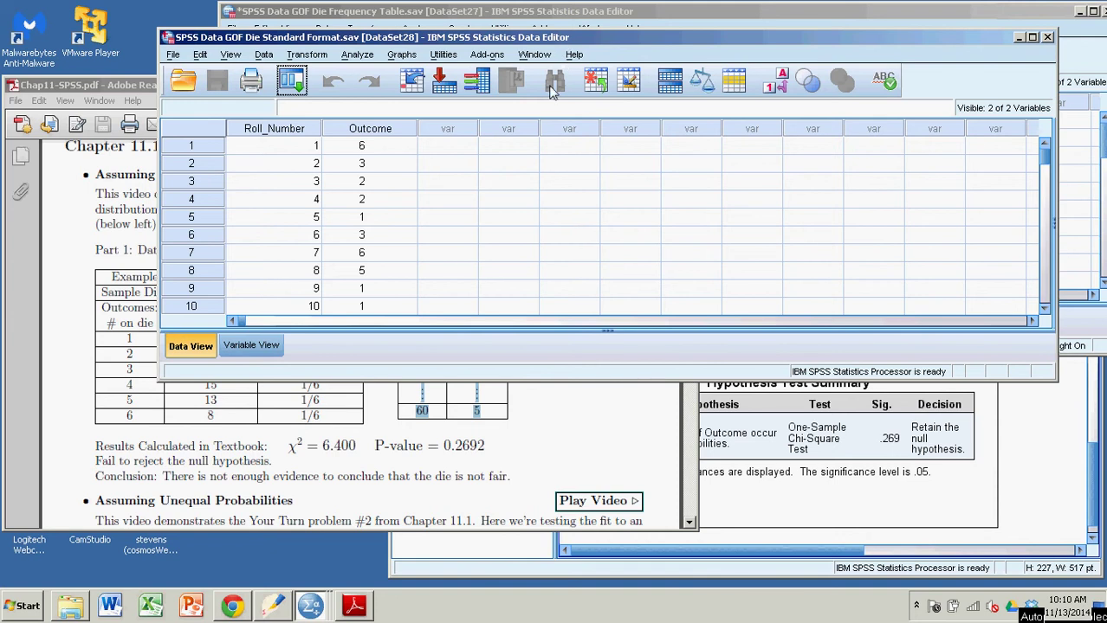
click(289, 130)
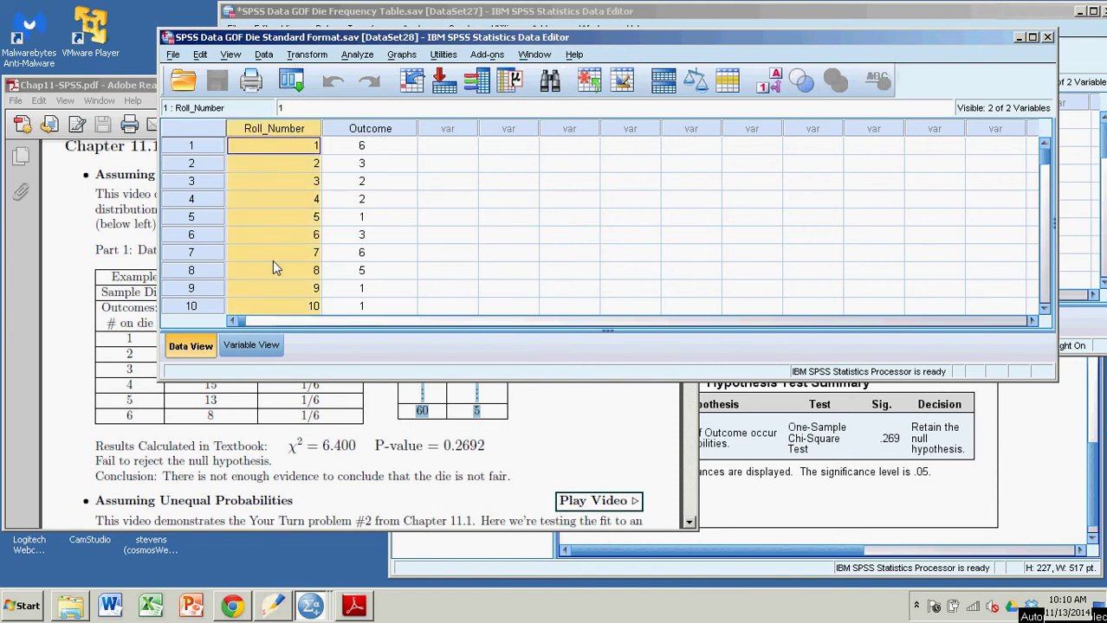
scroll(273, 268, down, 9)
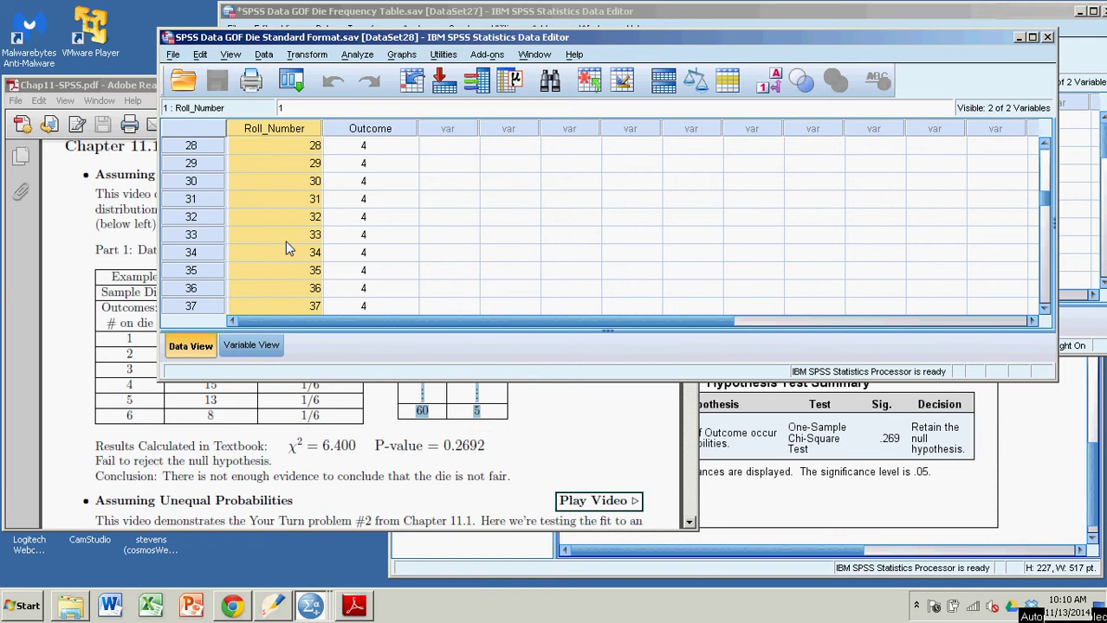
scroll(289, 249, down, 9)
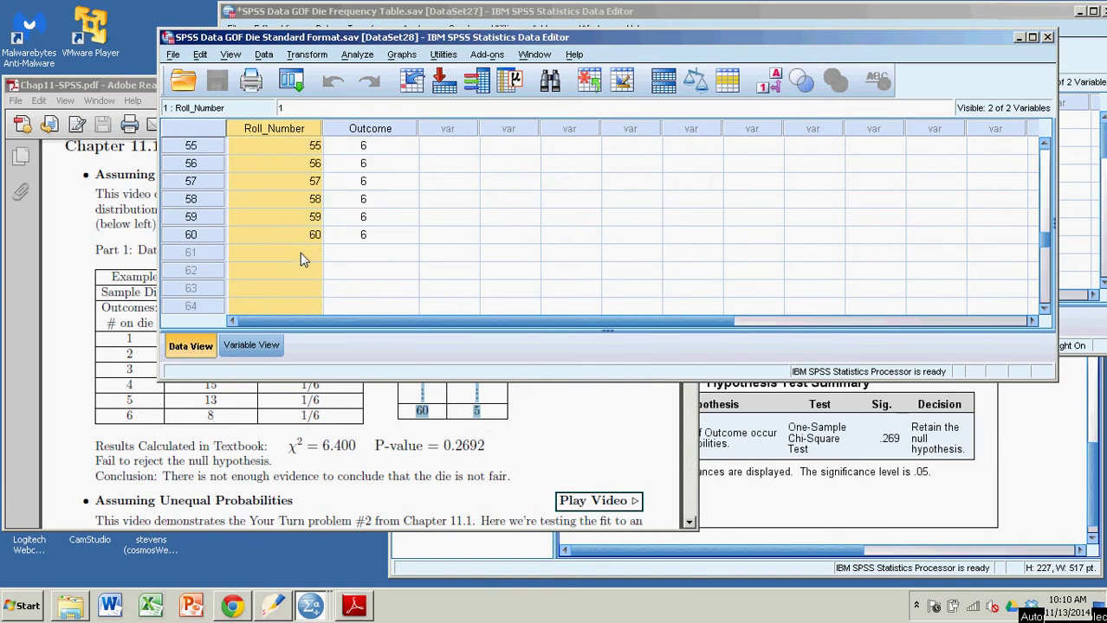
scroll(301, 246, up, 18)
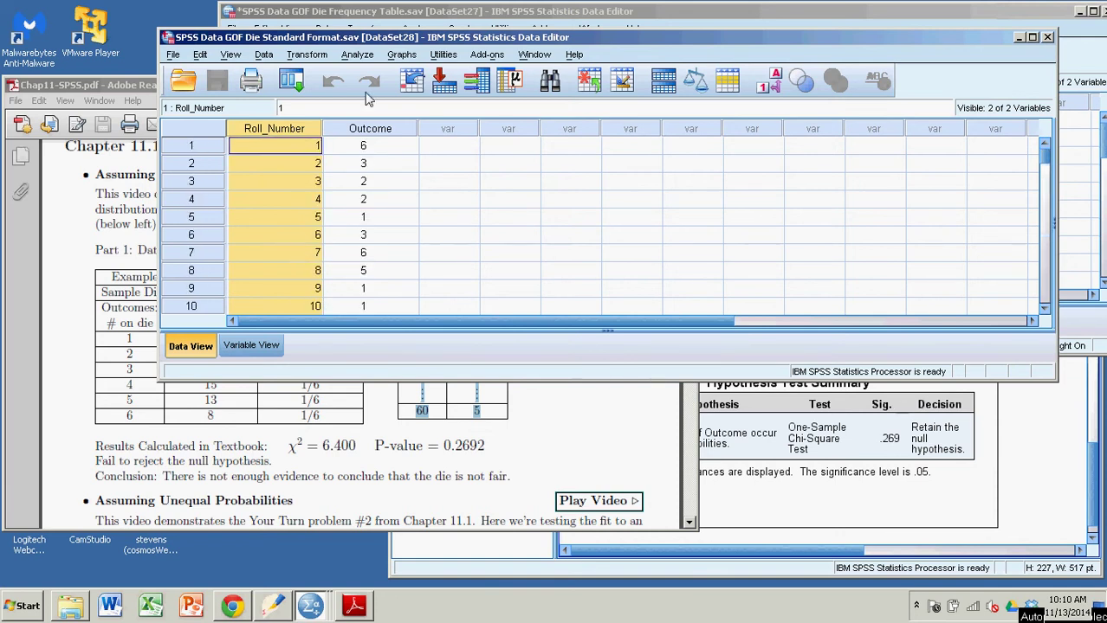
click(387, 130)
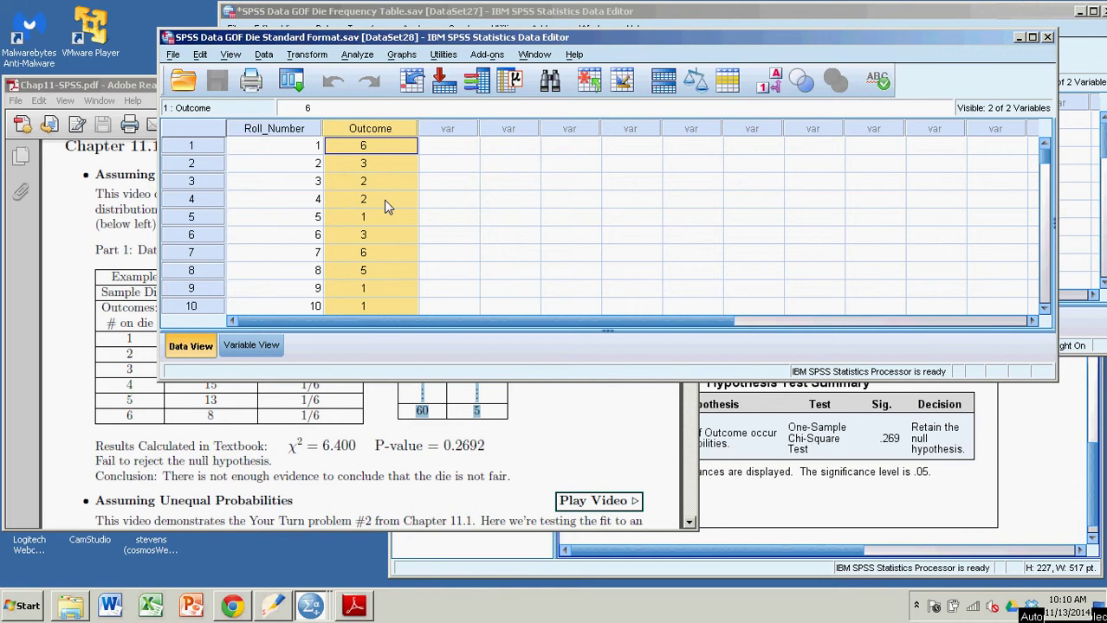
In Variable View, keep the Outcome variable's measurement level as Nominal
click(251, 345)
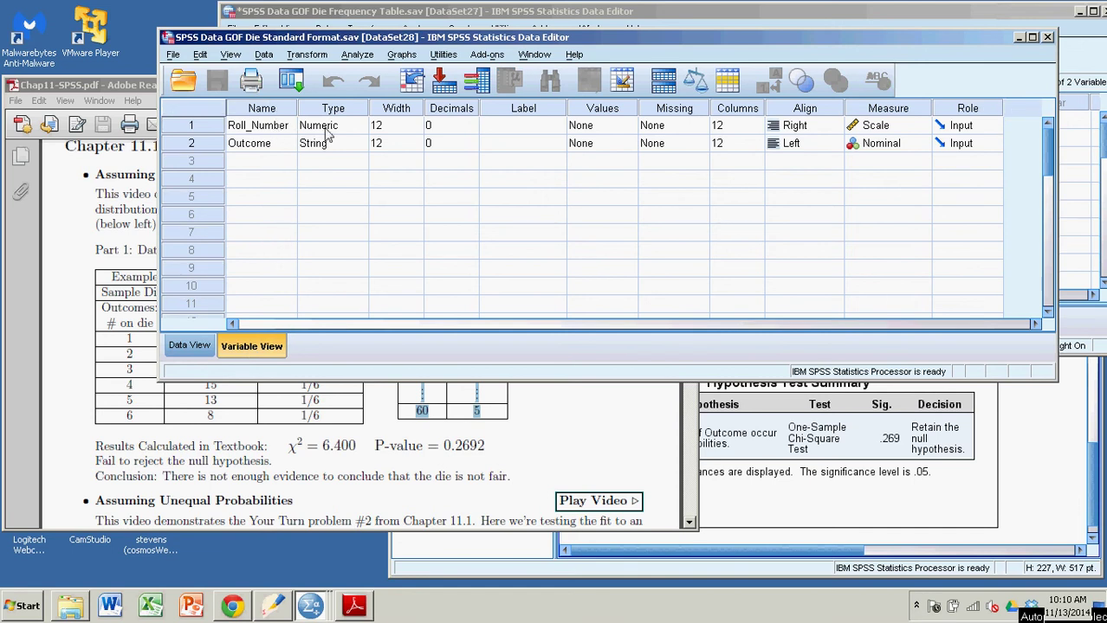
click(271, 153)
click(342, 146)
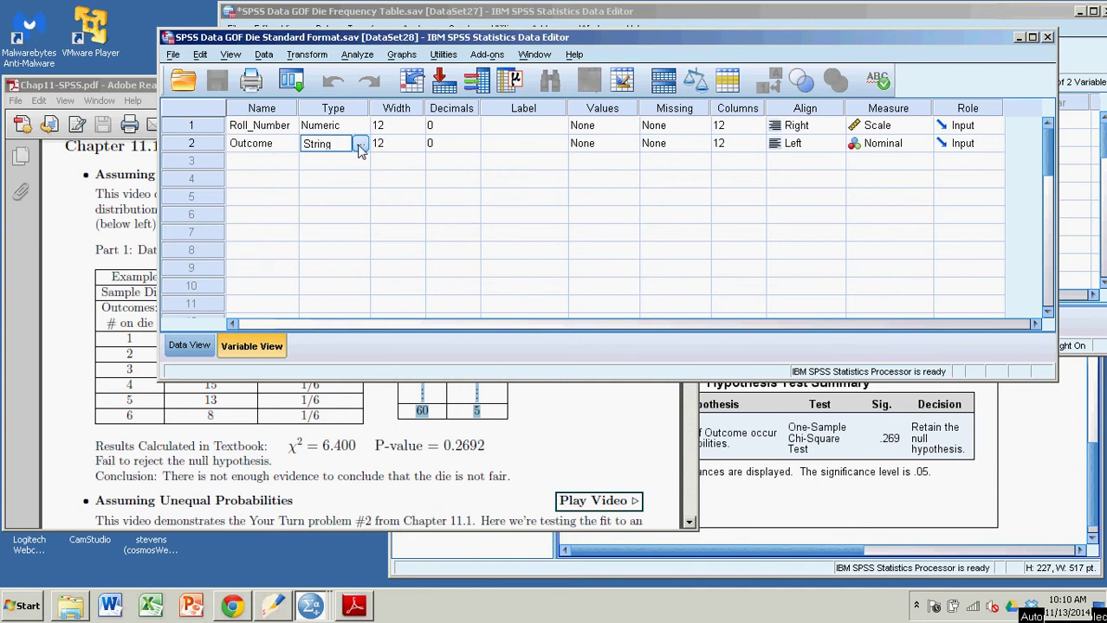
click(872, 151)
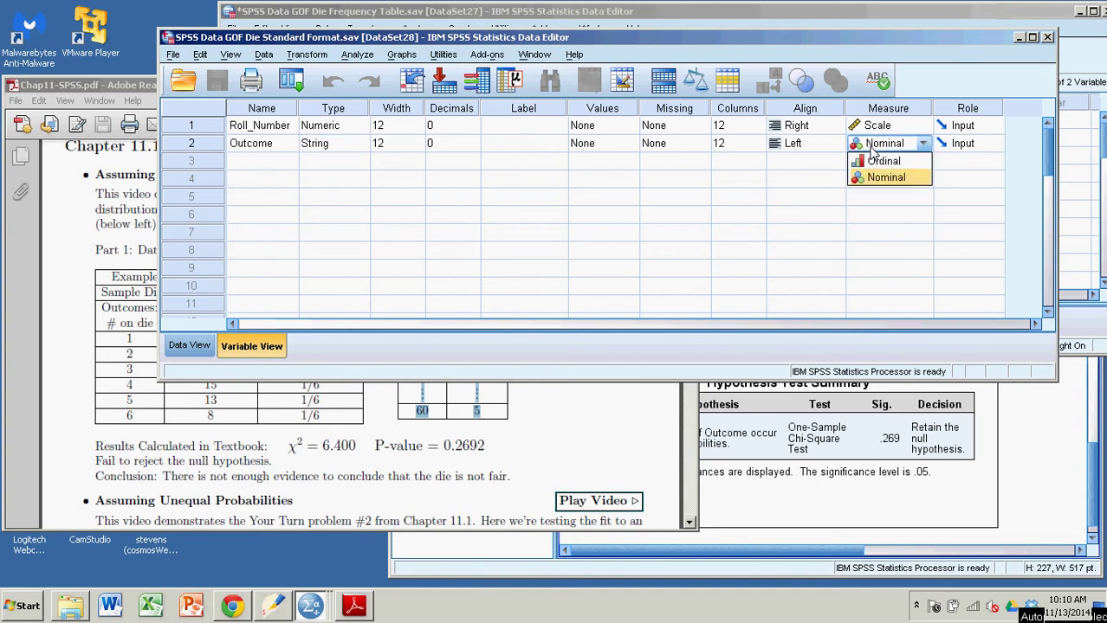
click(880, 178)
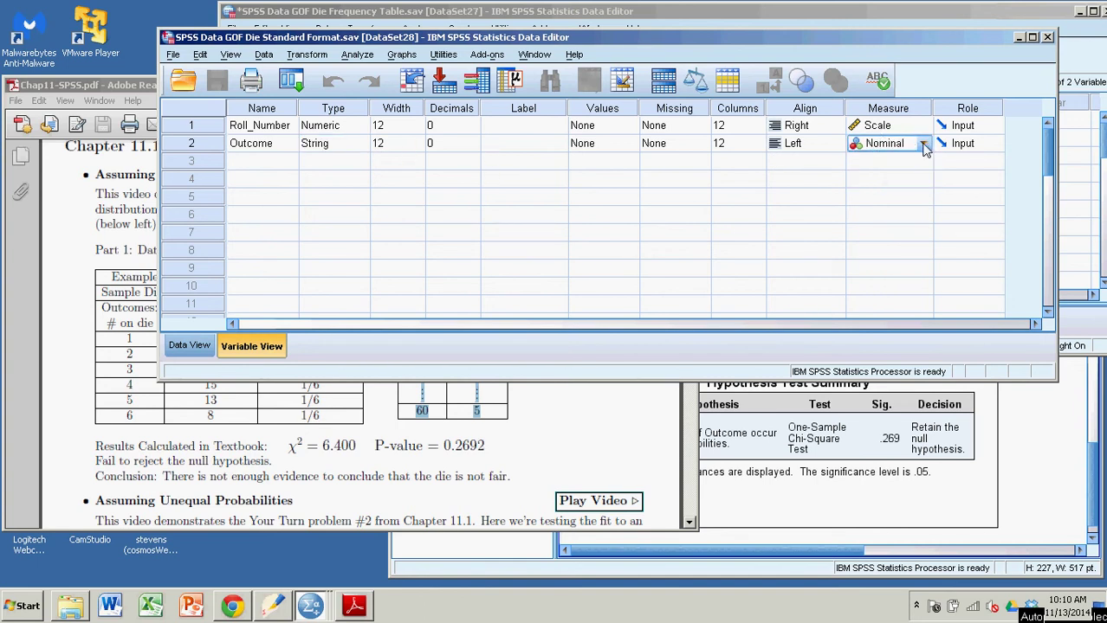
Change Outcome's type to Numeric, revert it to String, and return to Data View
click(333, 147)
click(360, 144)
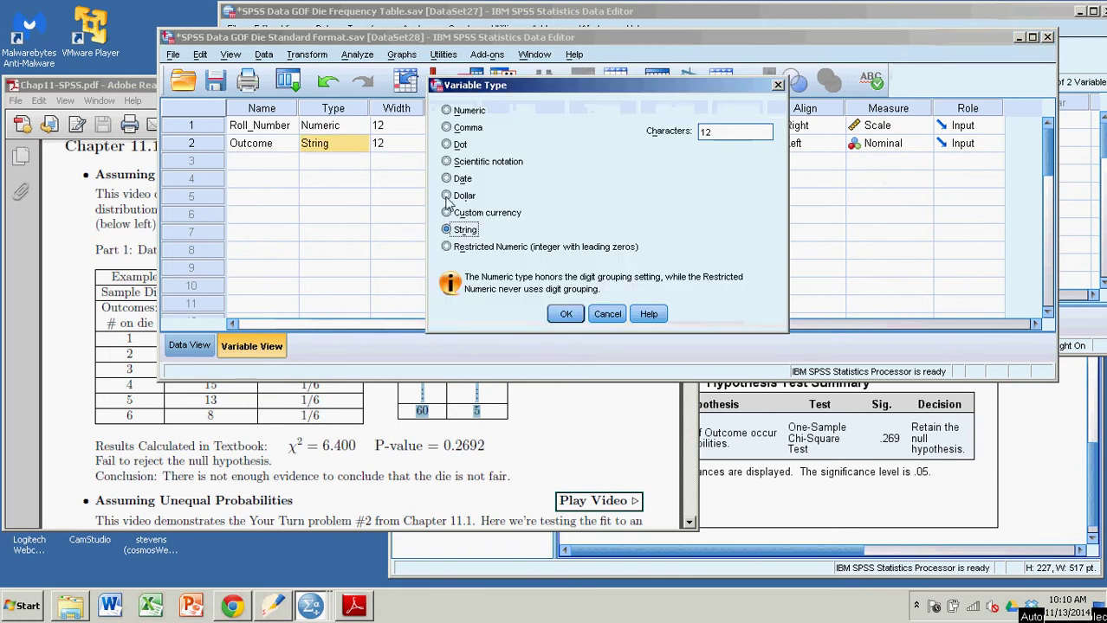
click(447, 110)
click(565, 315)
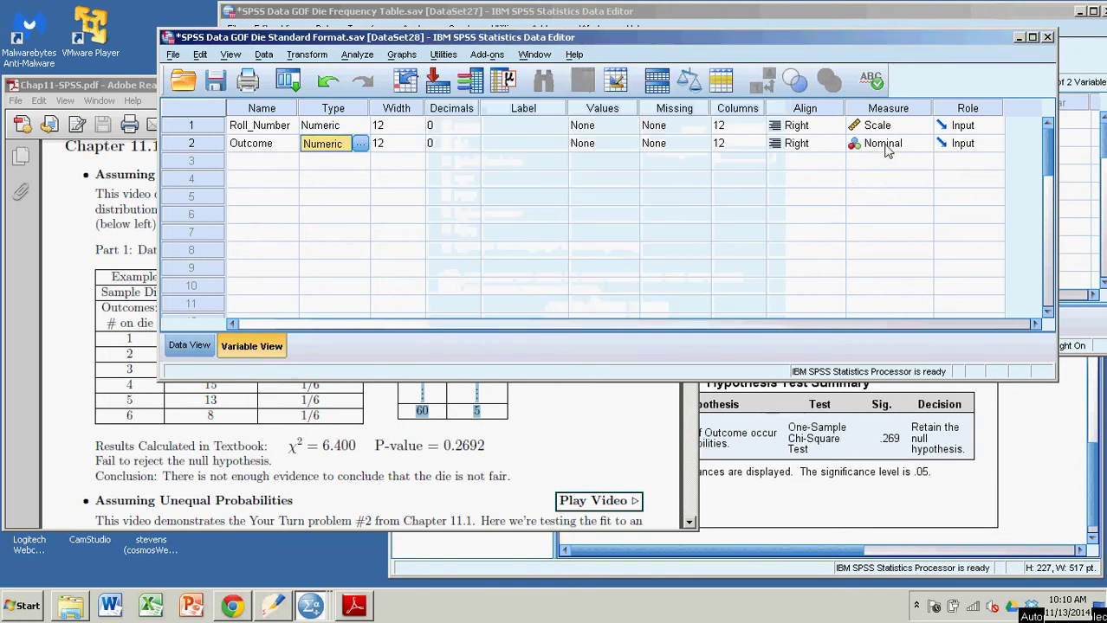
click(360, 144)
click(447, 230)
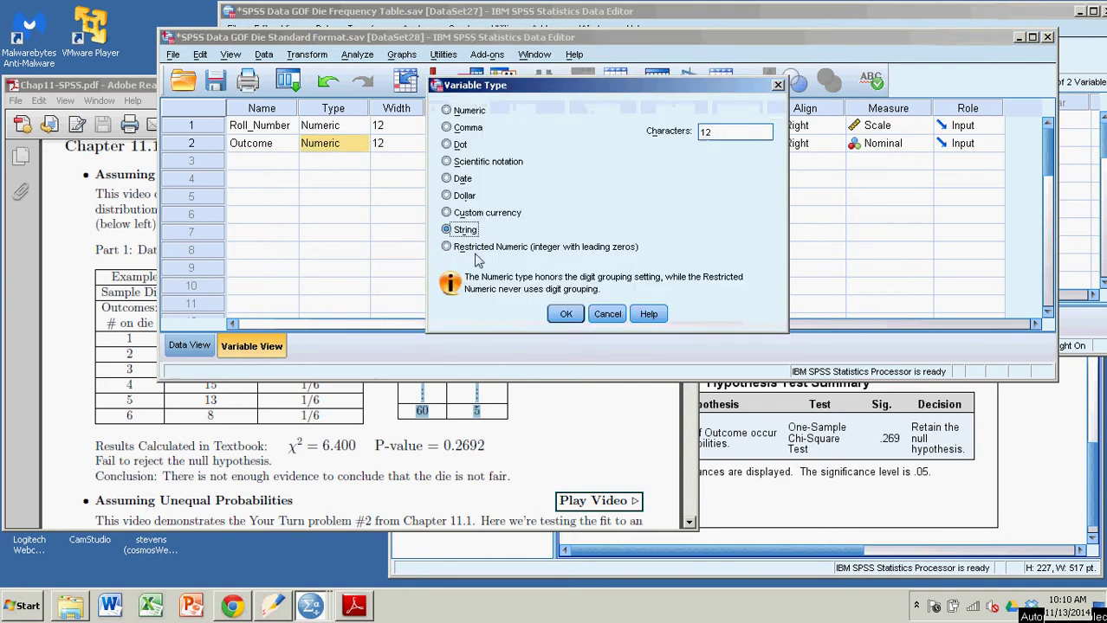
click(563, 315)
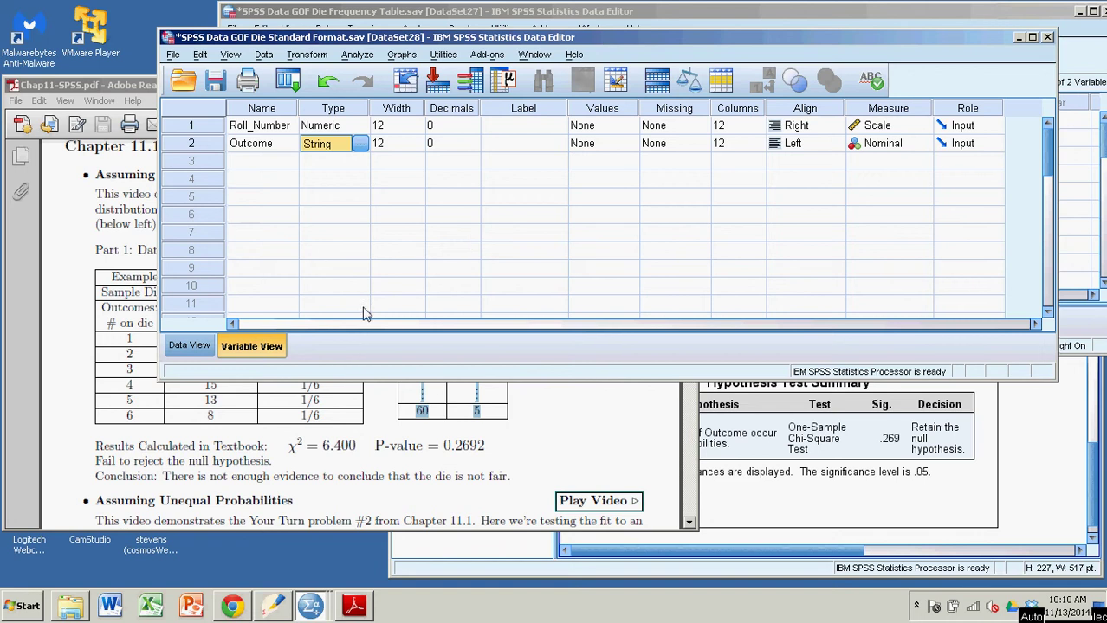
click(184, 345)
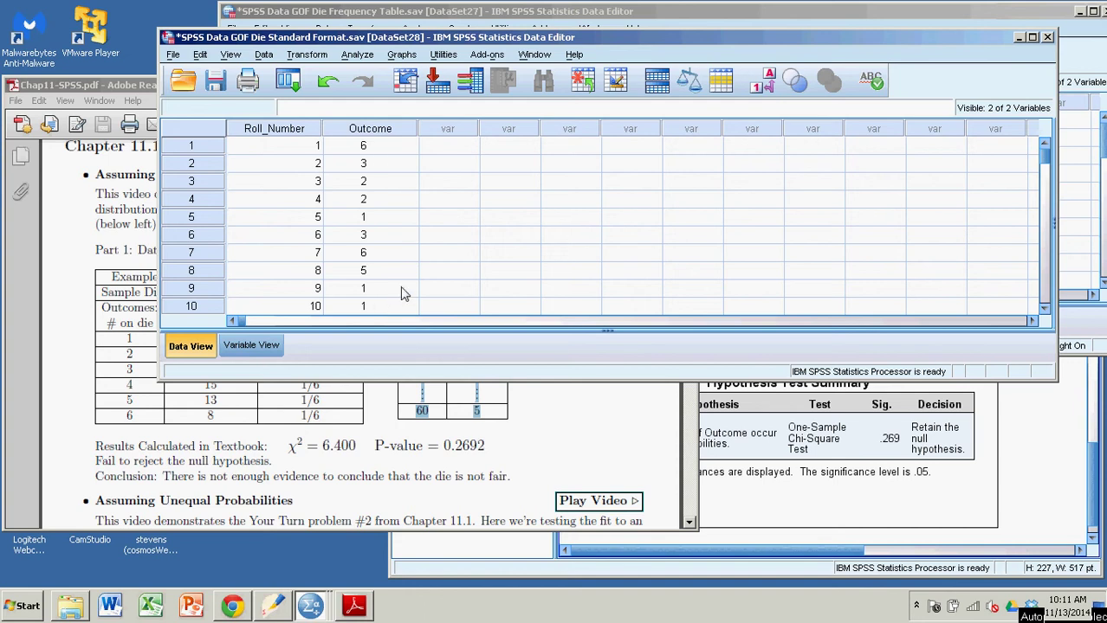
Start a customized One-Sample Nonparametric Test, removing Roll_Number so Outcome is the only test field
click(357, 55)
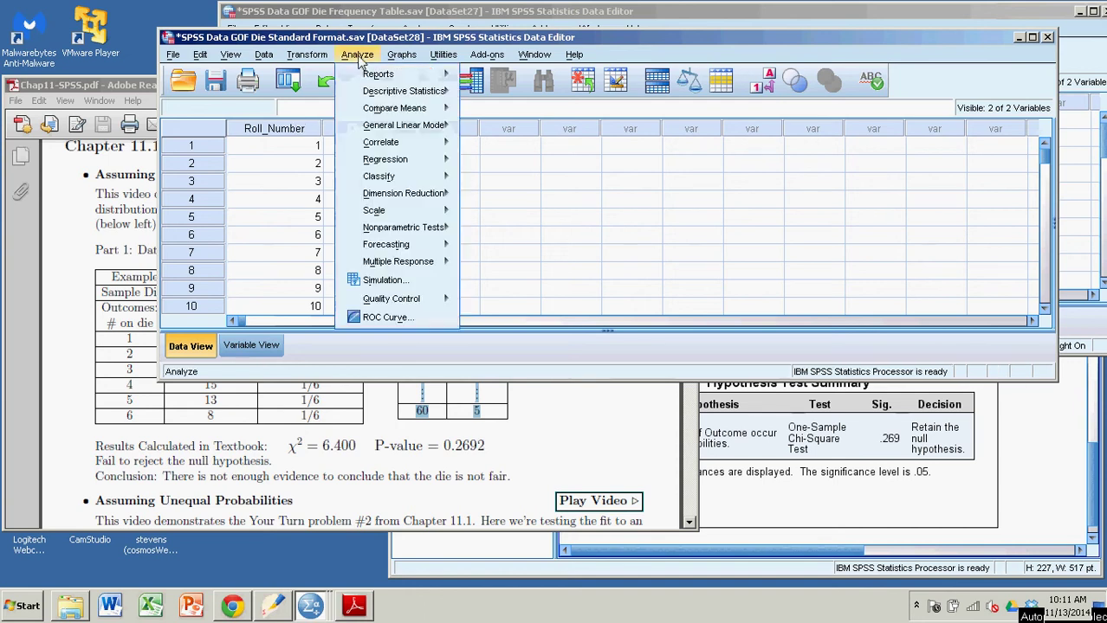
mouse_move(400, 228)
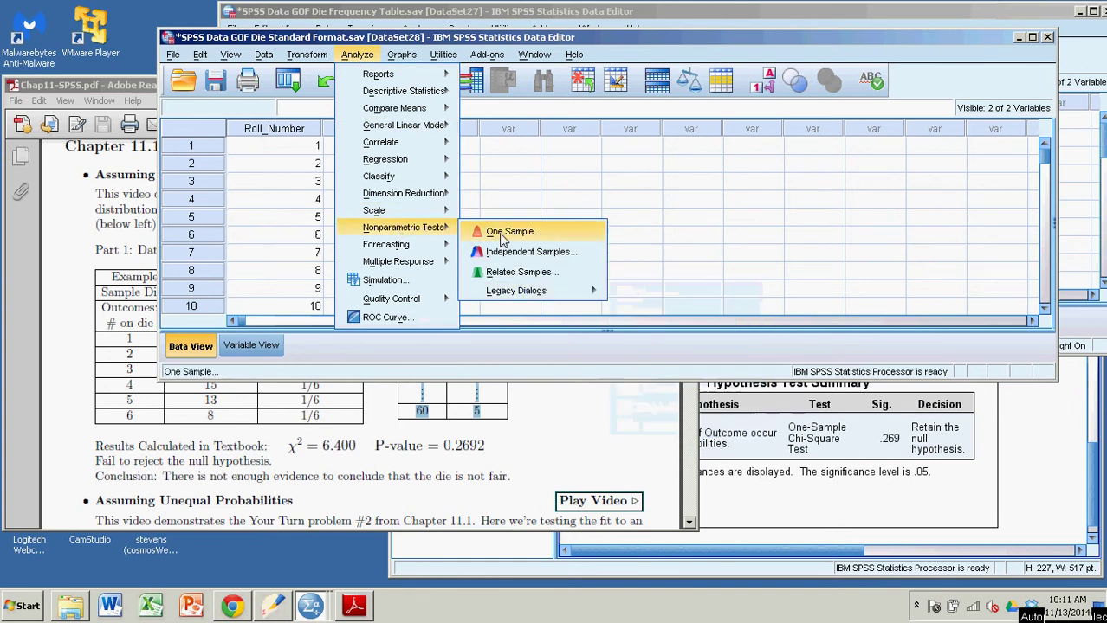
click(500, 231)
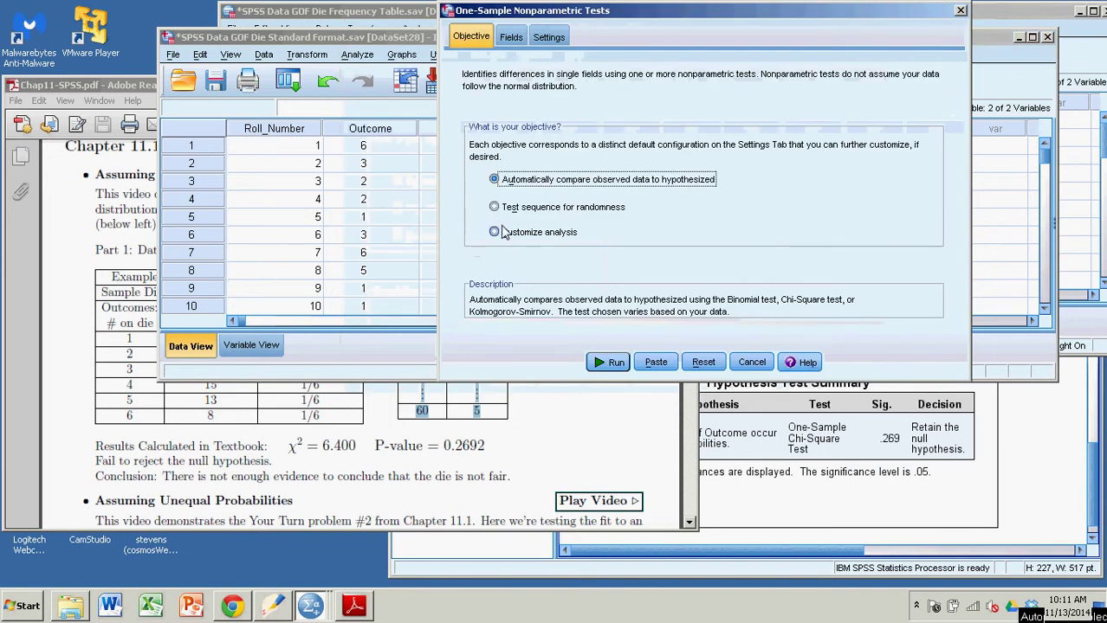
click(494, 233)
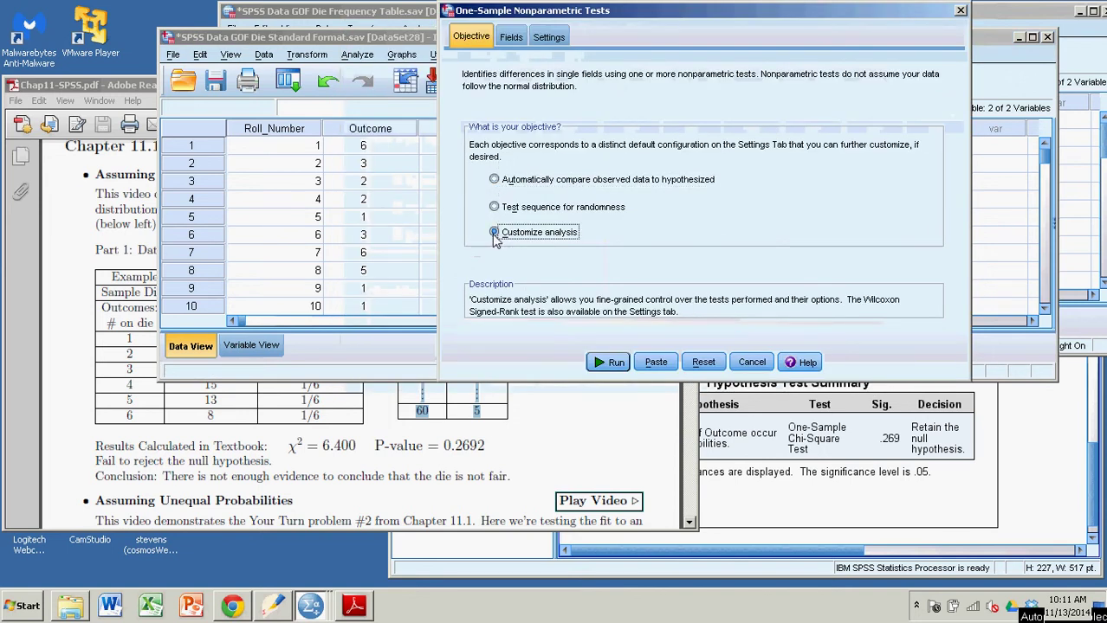
click(511, 40)
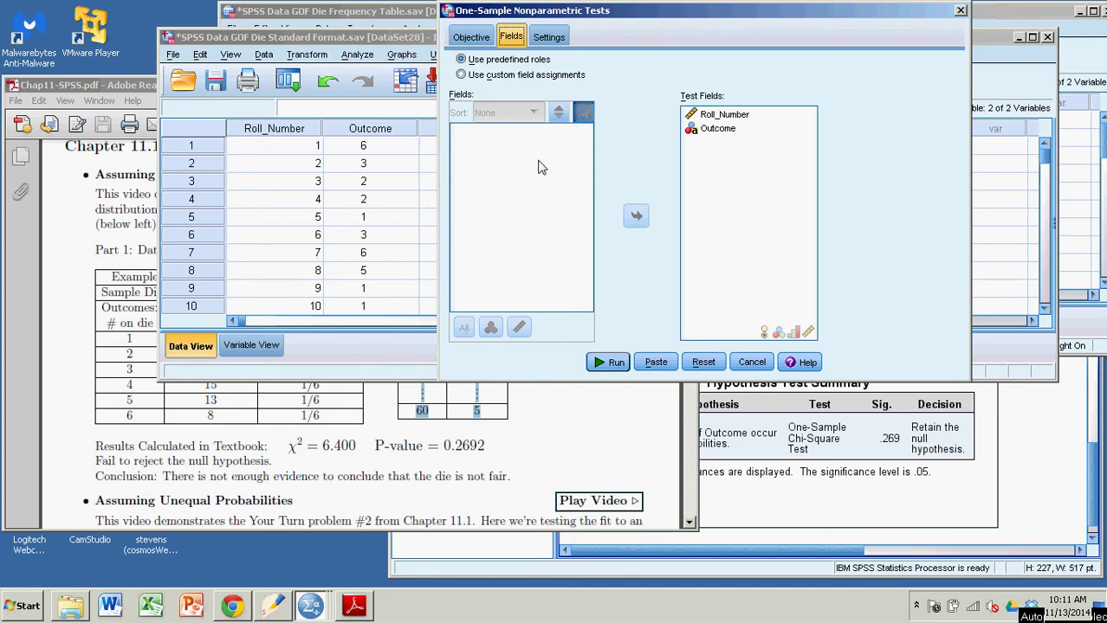
click(712, 115)
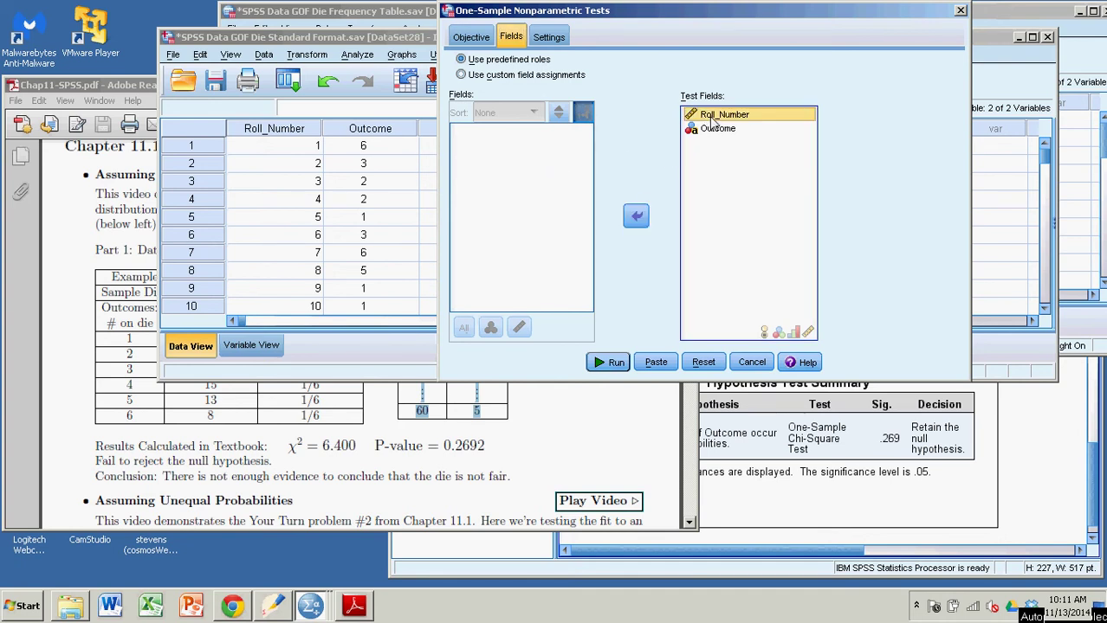
click(639, 216)
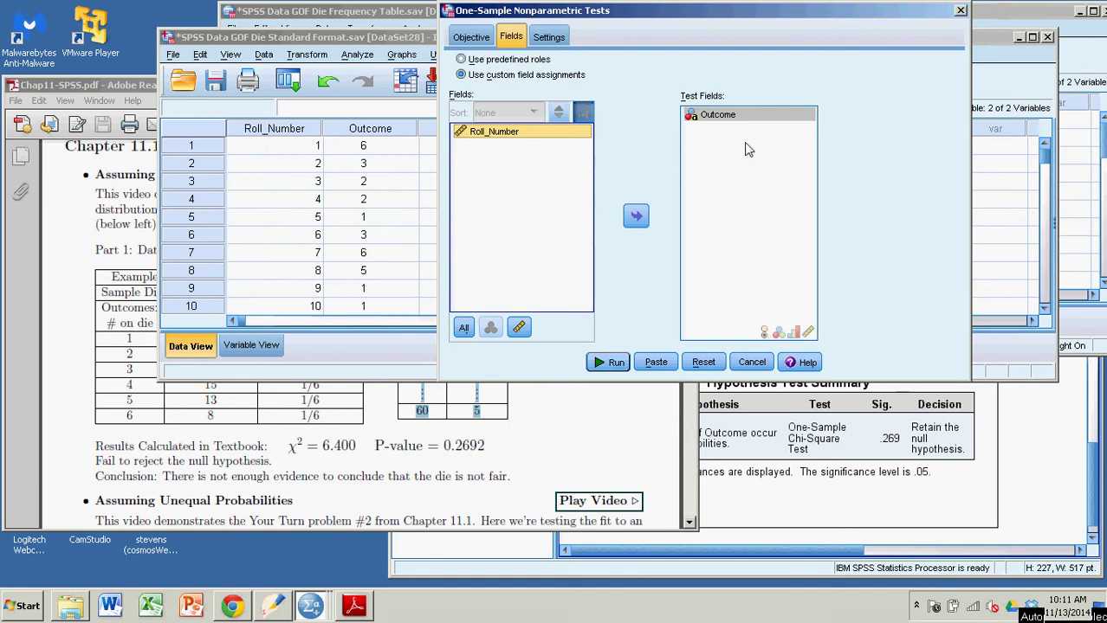
Customize the tests to run Chi-Square with all categories assumed to have equal probability
click(548, 38)
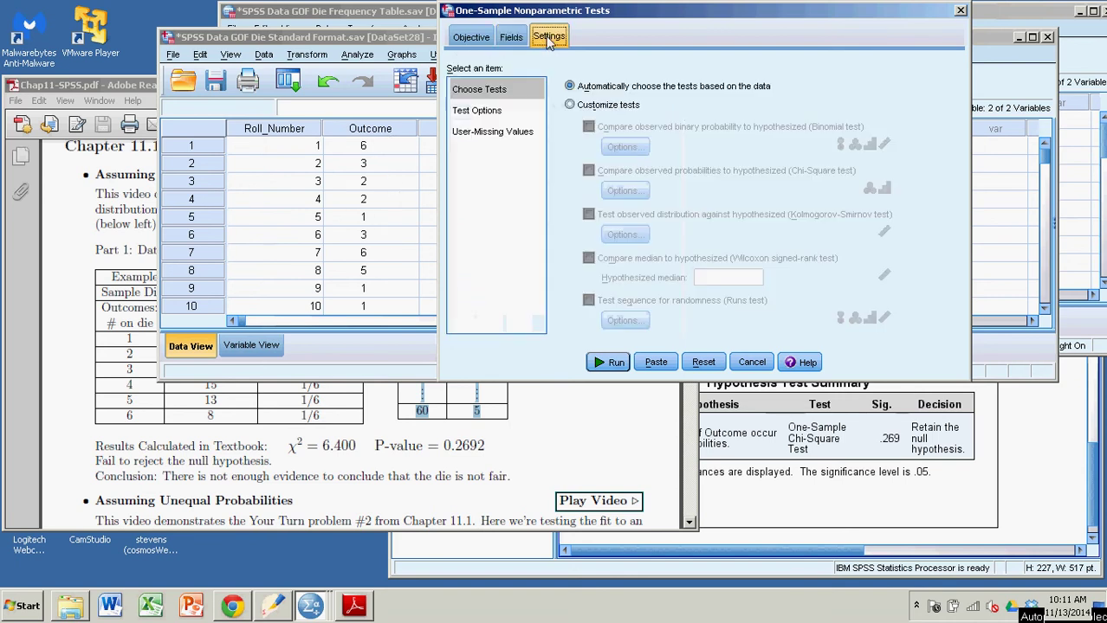
click(570, 105)
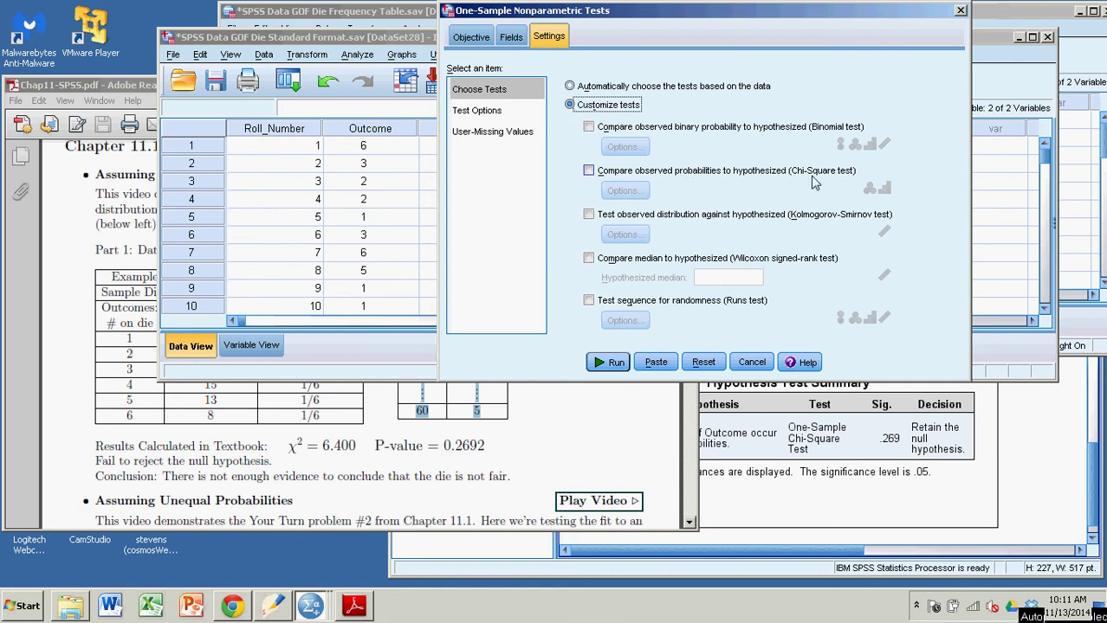
click(589, 171)
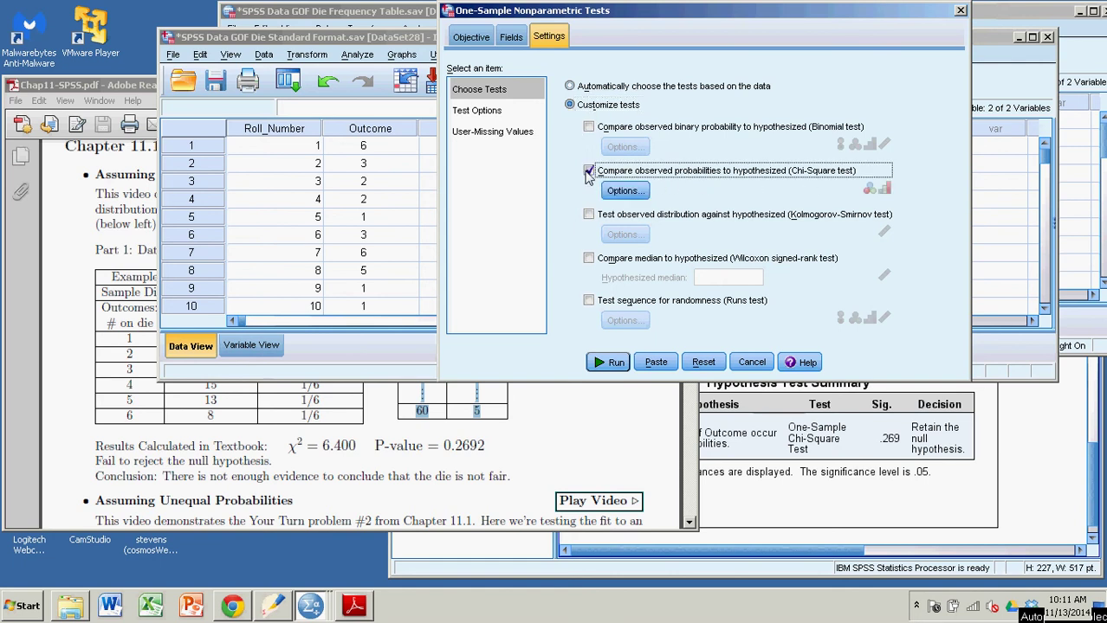
click(623, 191)
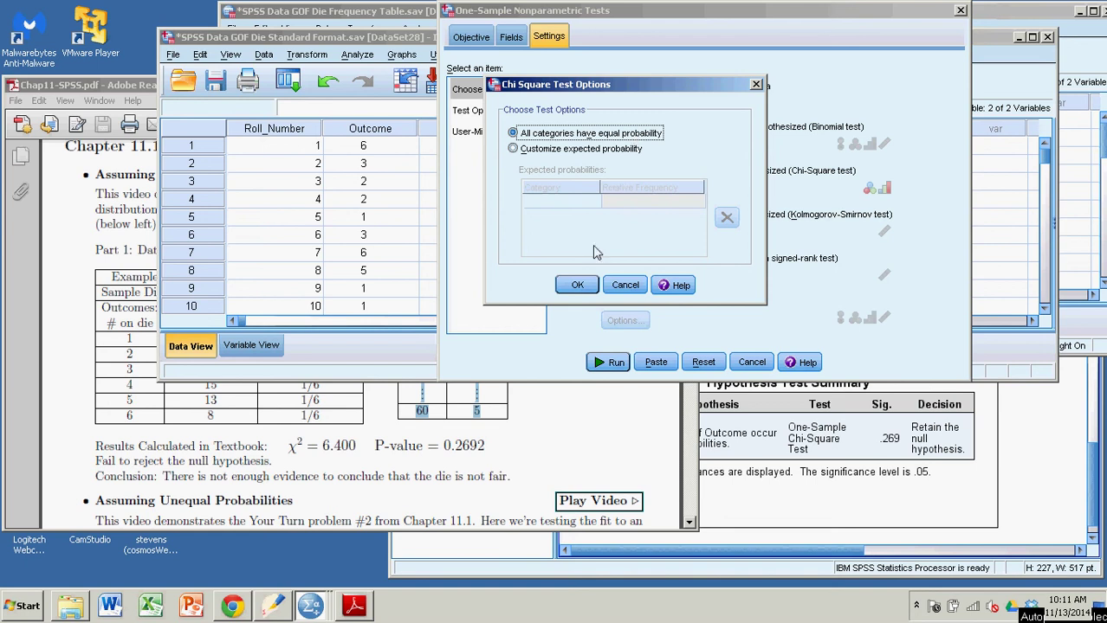
click(579, 286)
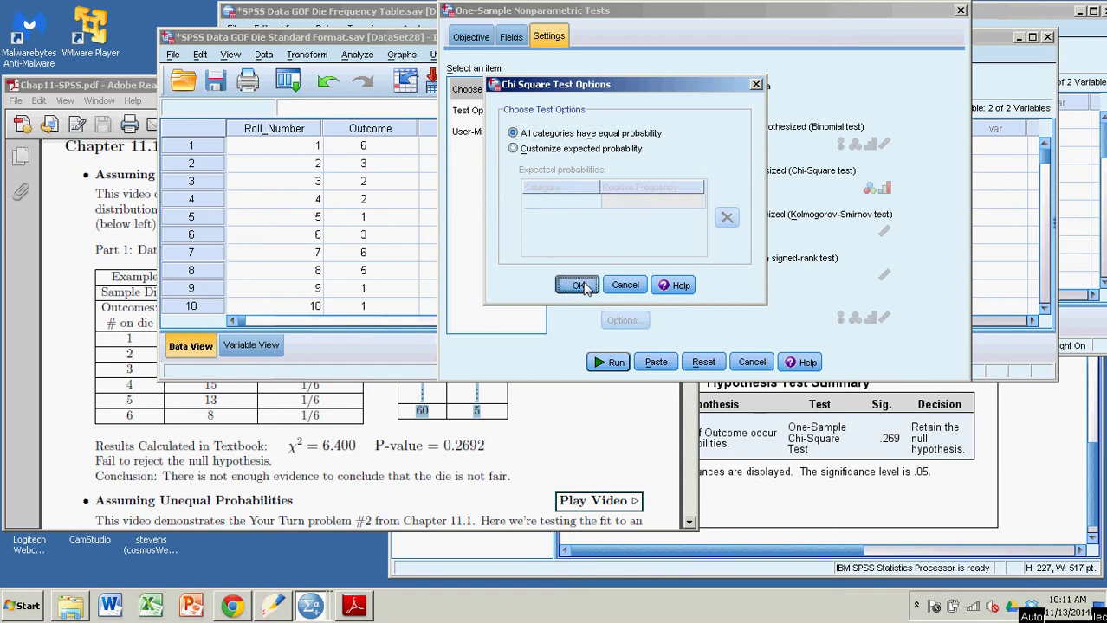
Run the test and open its Hypothesis Test Summary: N 60, statistic 6.400, df 5, Sig. .269
click(609, 363)
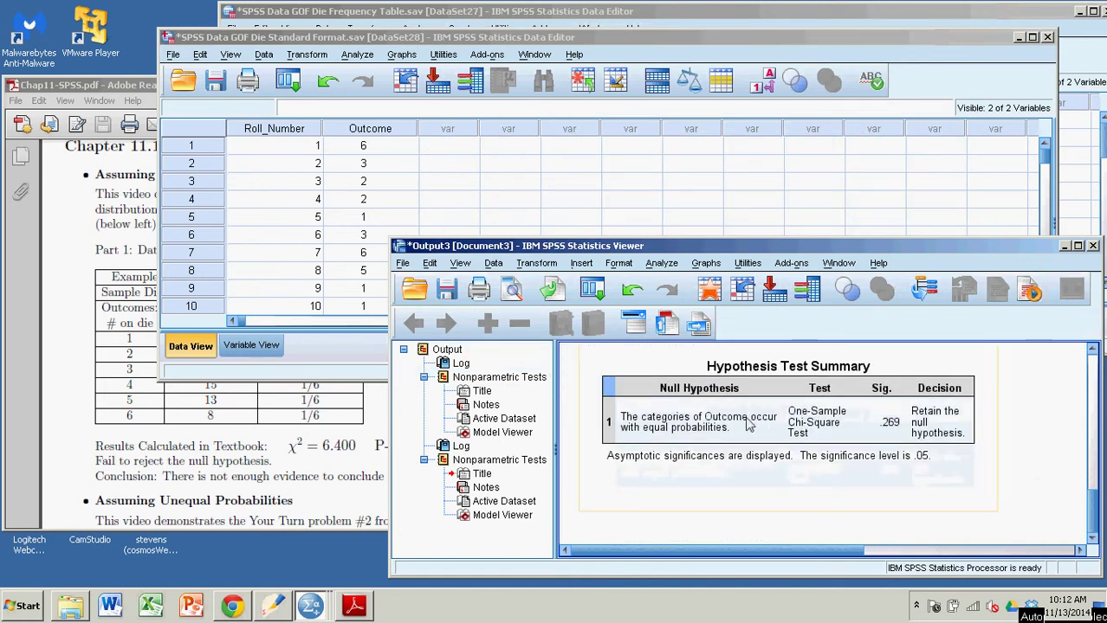
click(769, 418)
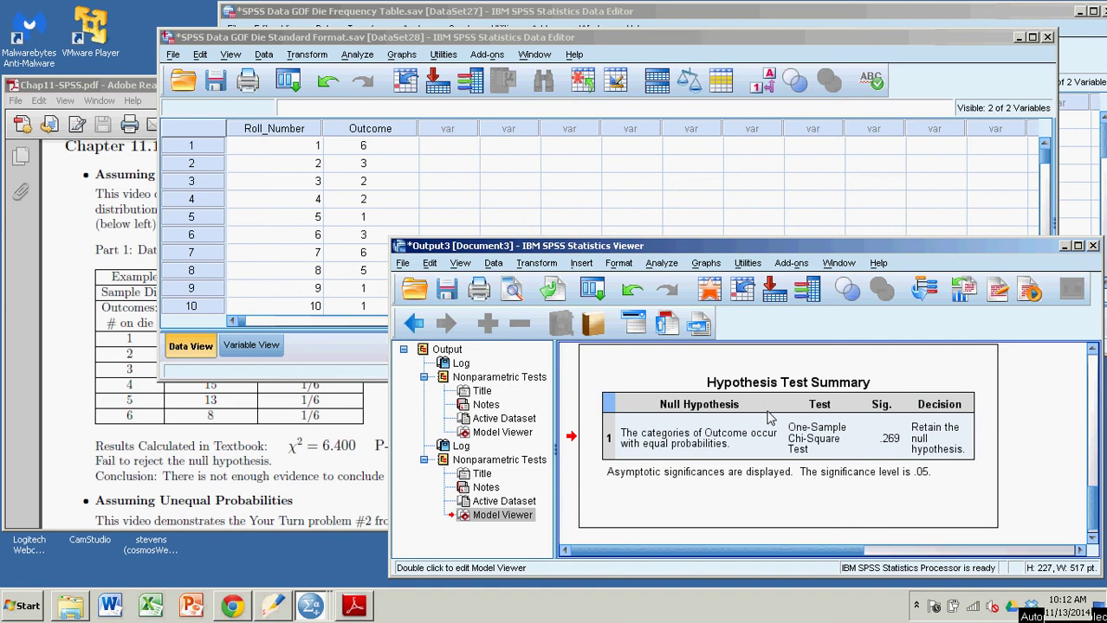
double_click(769, 418)
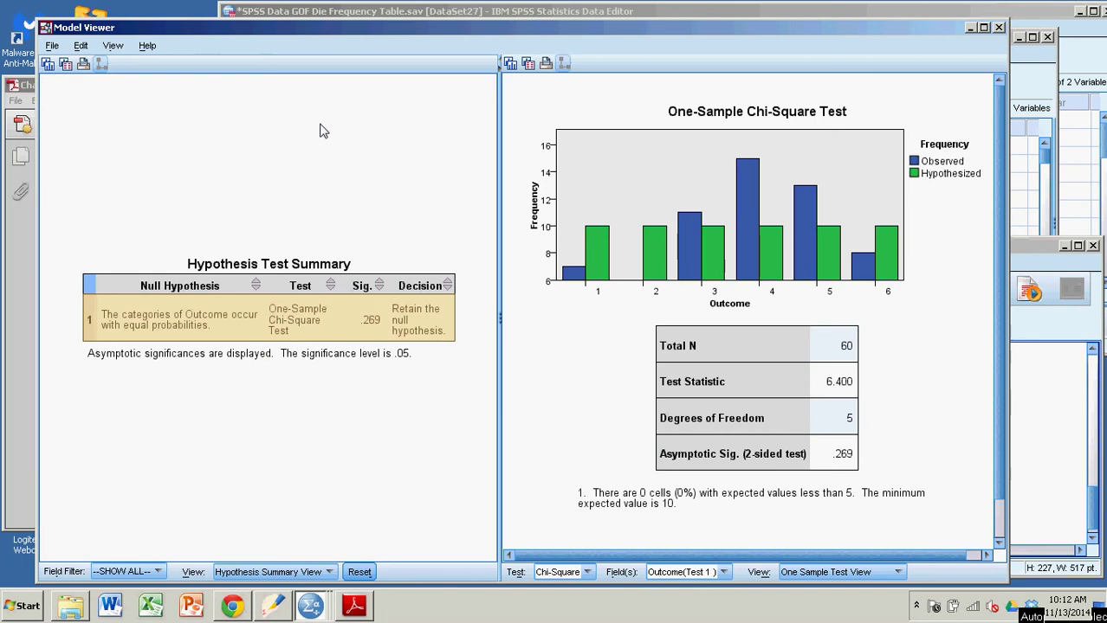
Close the Model Viewer and bring the Chapter 11.1 PDF forward in Adobe Reader
click(968, 29)
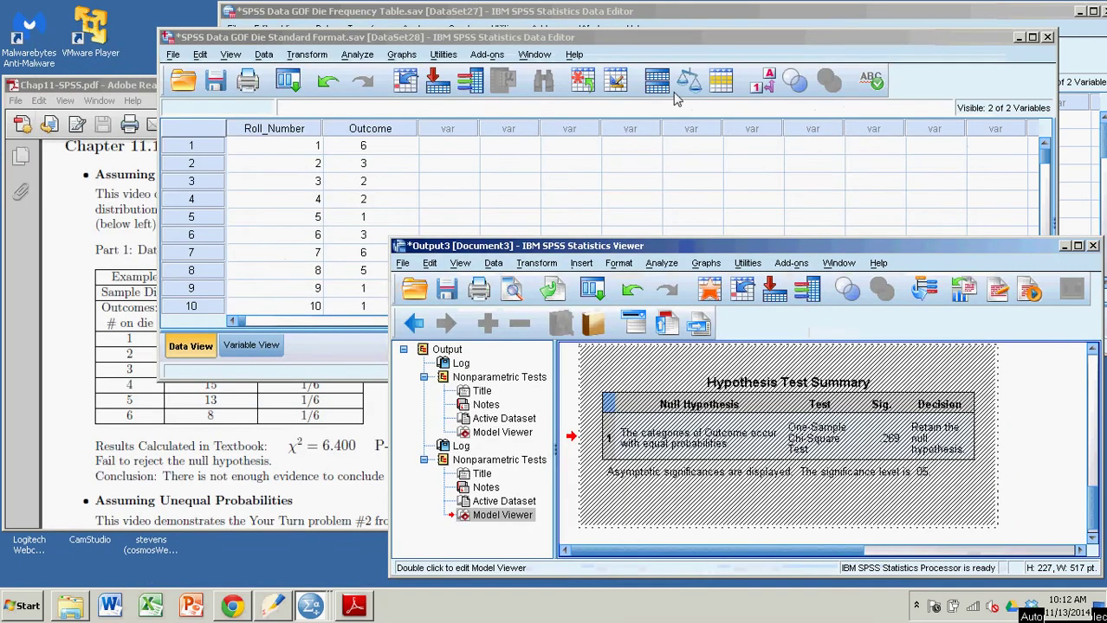
click(126, 89)
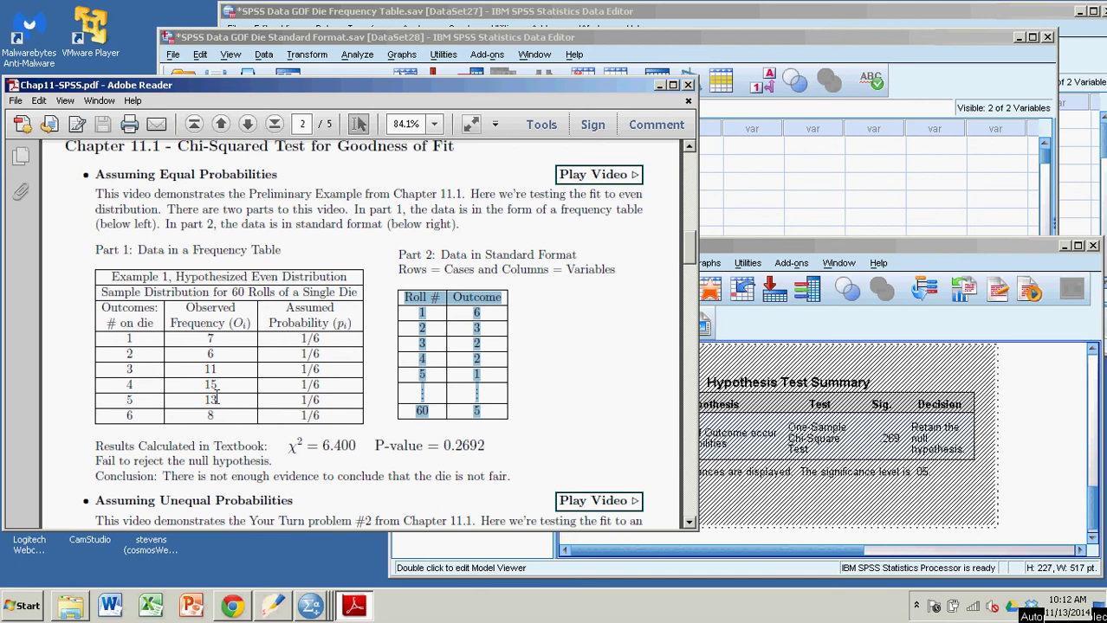
click(560, 360)
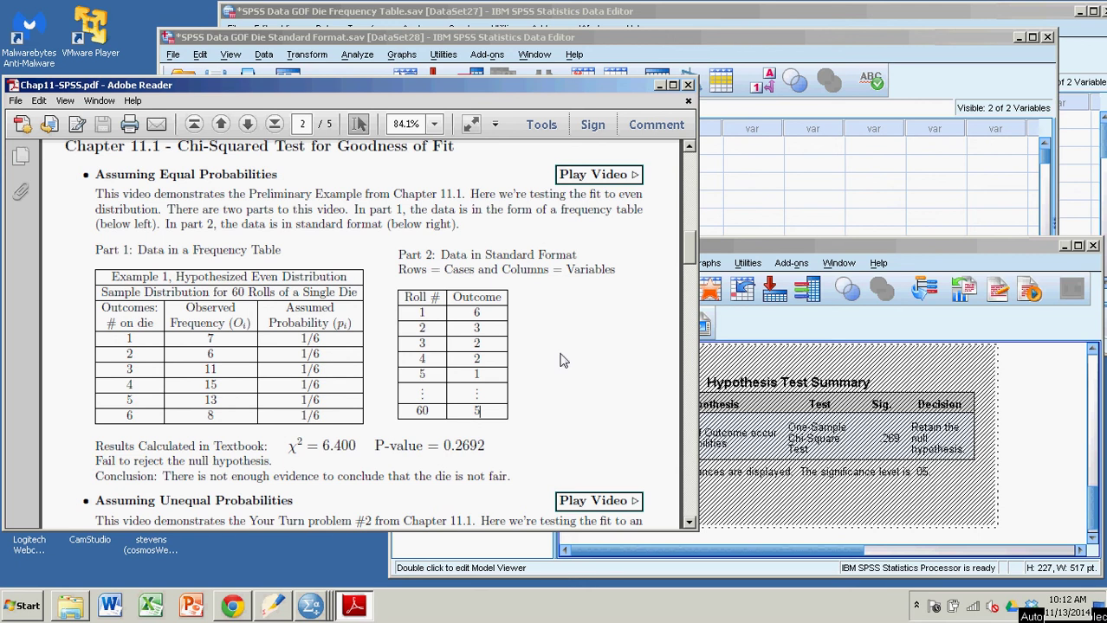
Highlight the assumed probabilities in the Unequal Probabilities table, then return to the die example's χ² = 6.400
scroll(560, 359, down, 8)
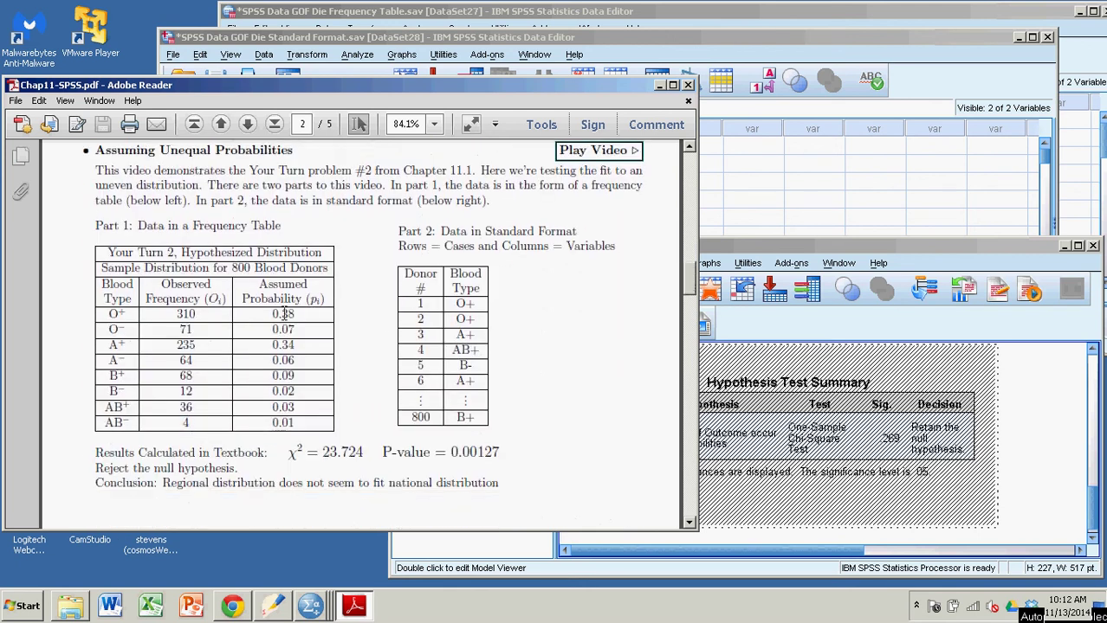
drag(274, 314, 297, 415)
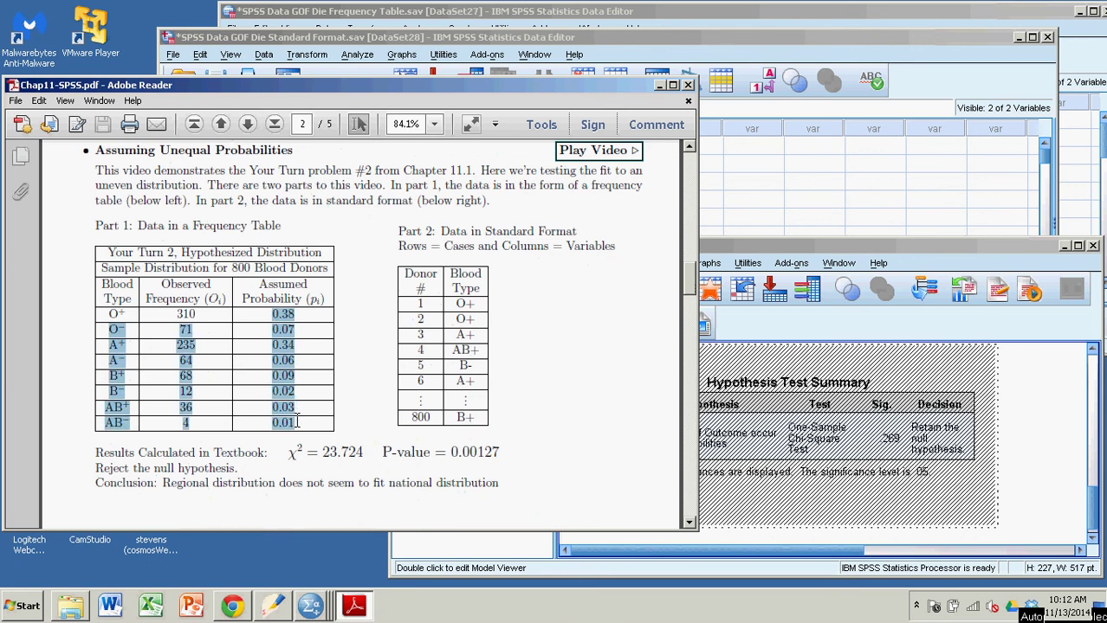
click(466, 334)
scroll(504, 295, up, 7)
scroll(504, 296, up, 2)
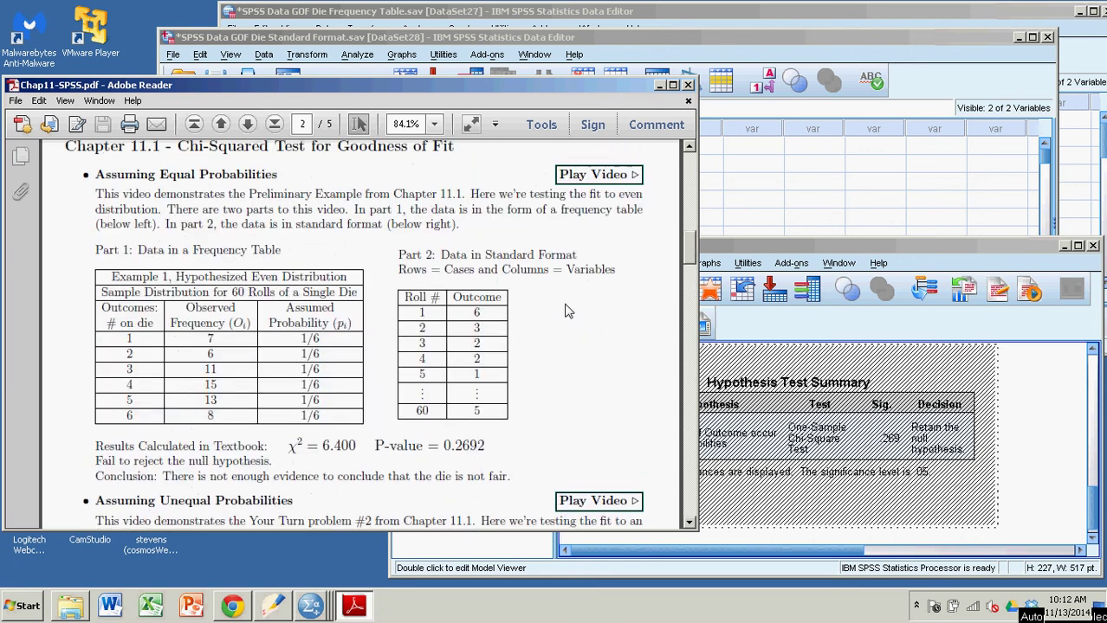